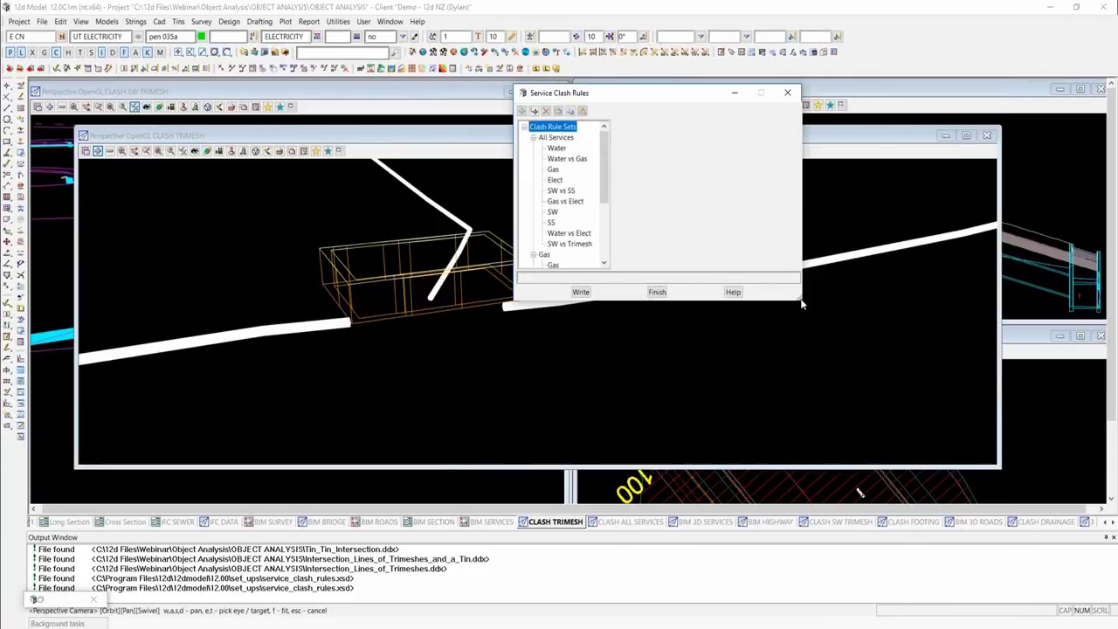
# Step: Enlarge the Service Clash Rules panel so that the whole tree of rule sets fits
pyautogui.moveTo(801, 298); pyautogui.dragTo(927, 432)
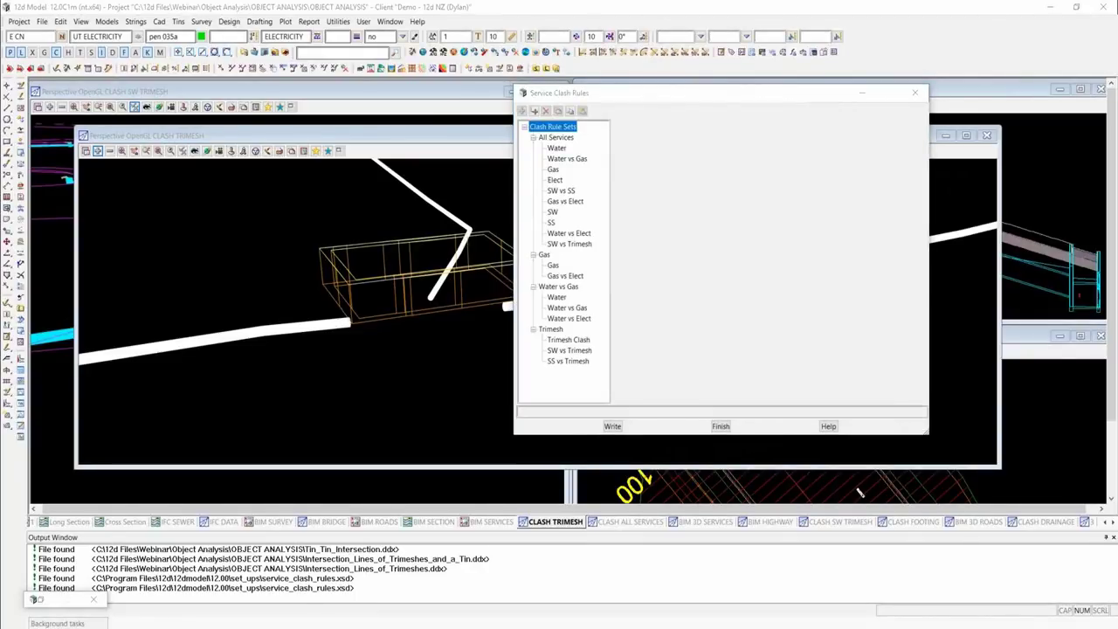
pyautogui.hotkey('alt', 'Tab')
pyautogui.click(528, 389)
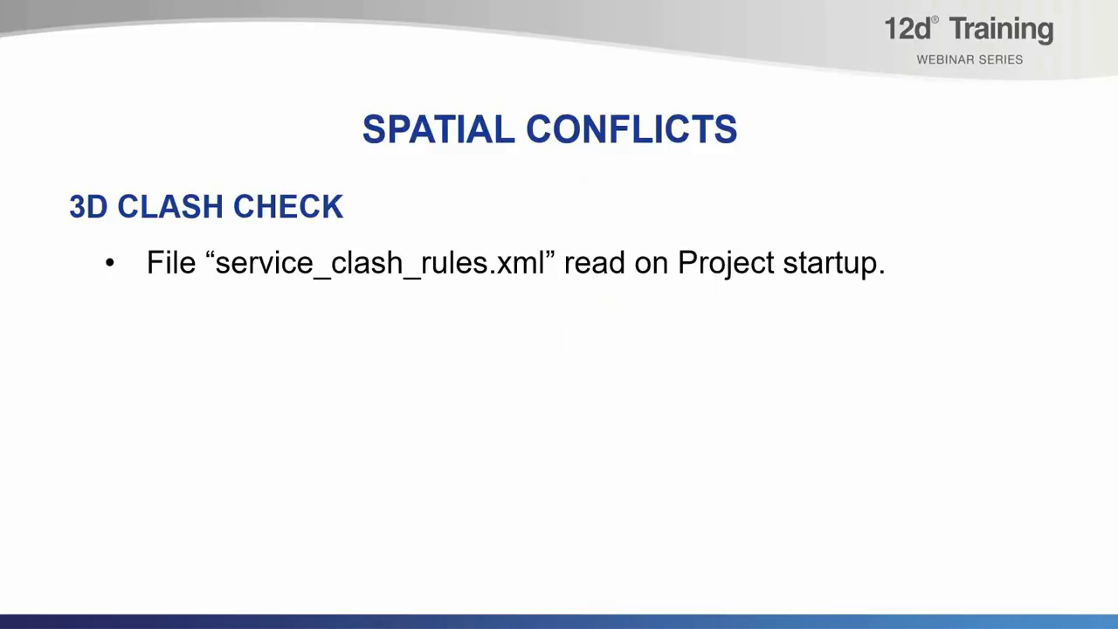
pyautogui.press('Right')
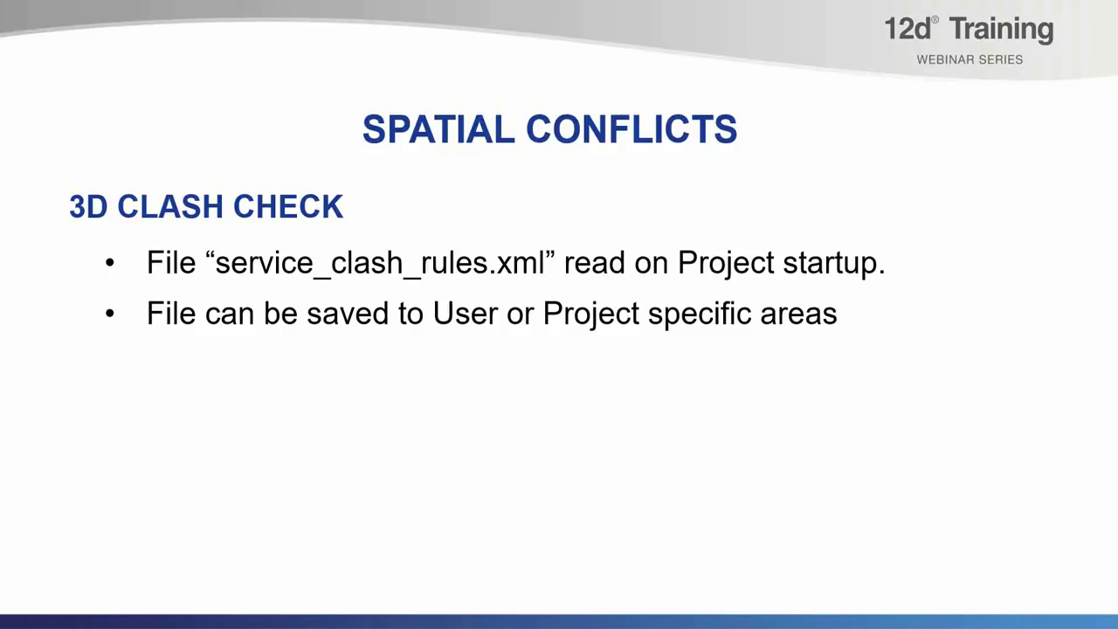
pyautogui.hotkey('alt', 'Tab')
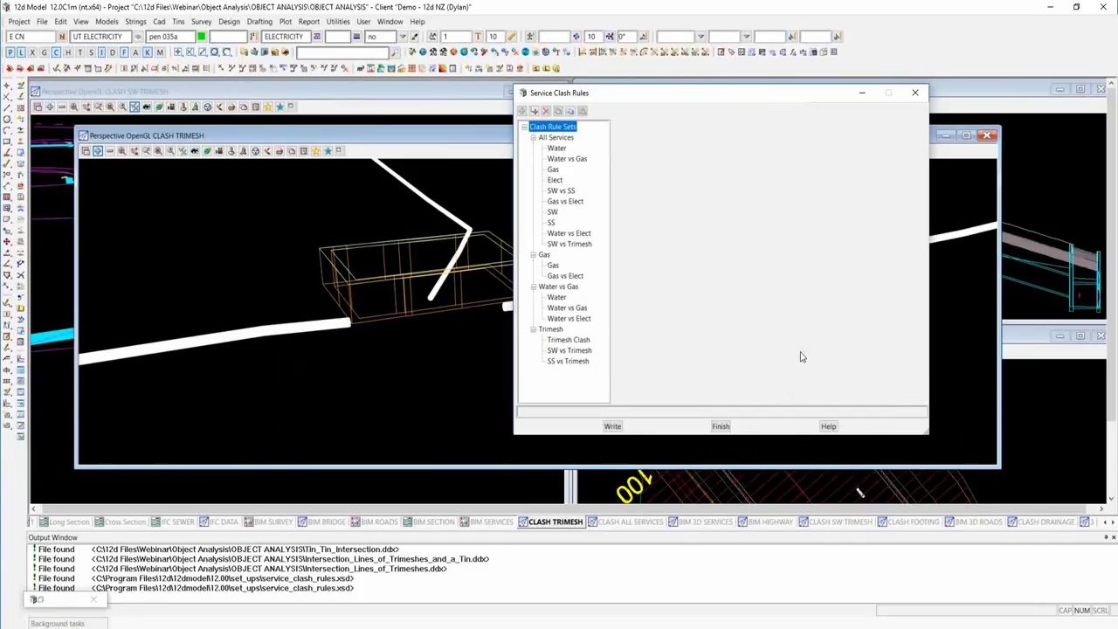
# Step: Open the reference manual's help for the Service Clash Rules panel
pyautogui.click(830, 428)
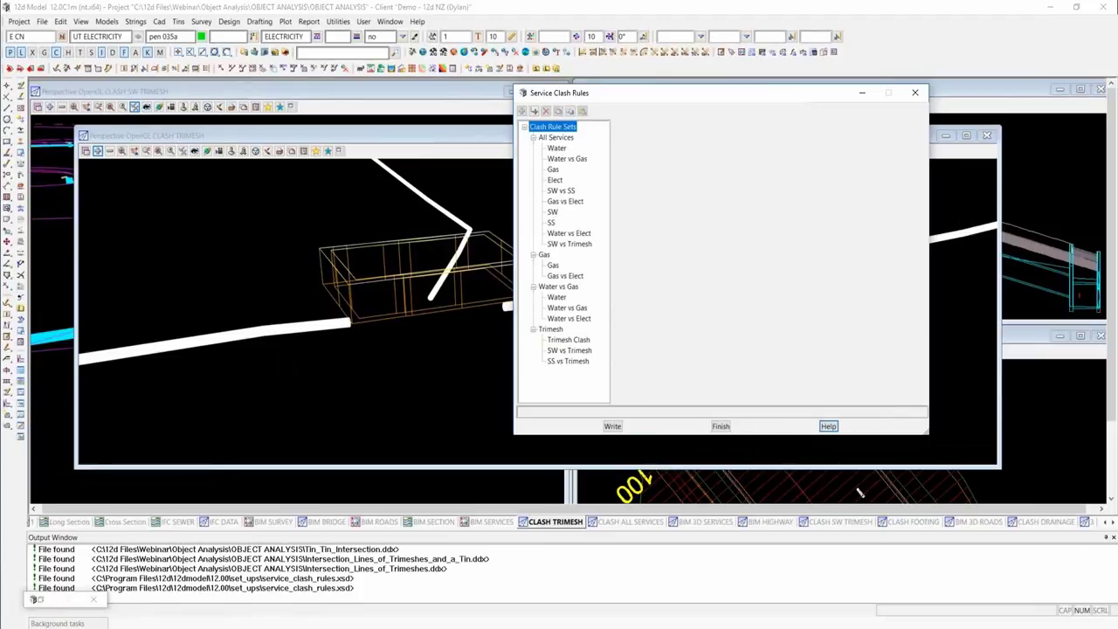
# Step: Add a new clash rule set and name it Drainage Simple
pyautogui.click(522, 111)
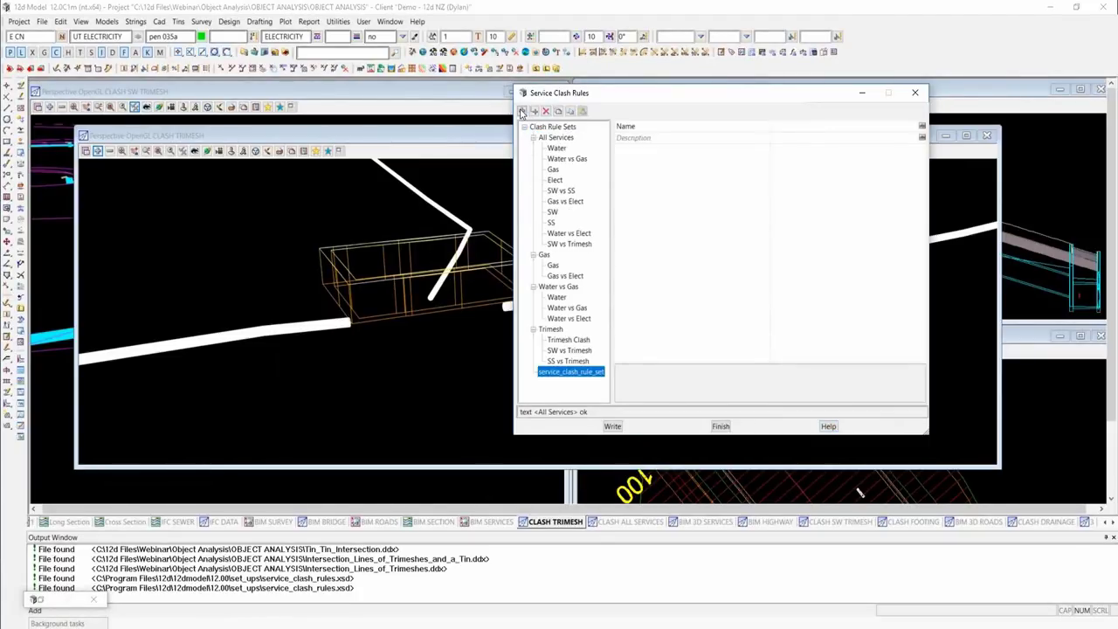
pyautogui.click(798, 127)
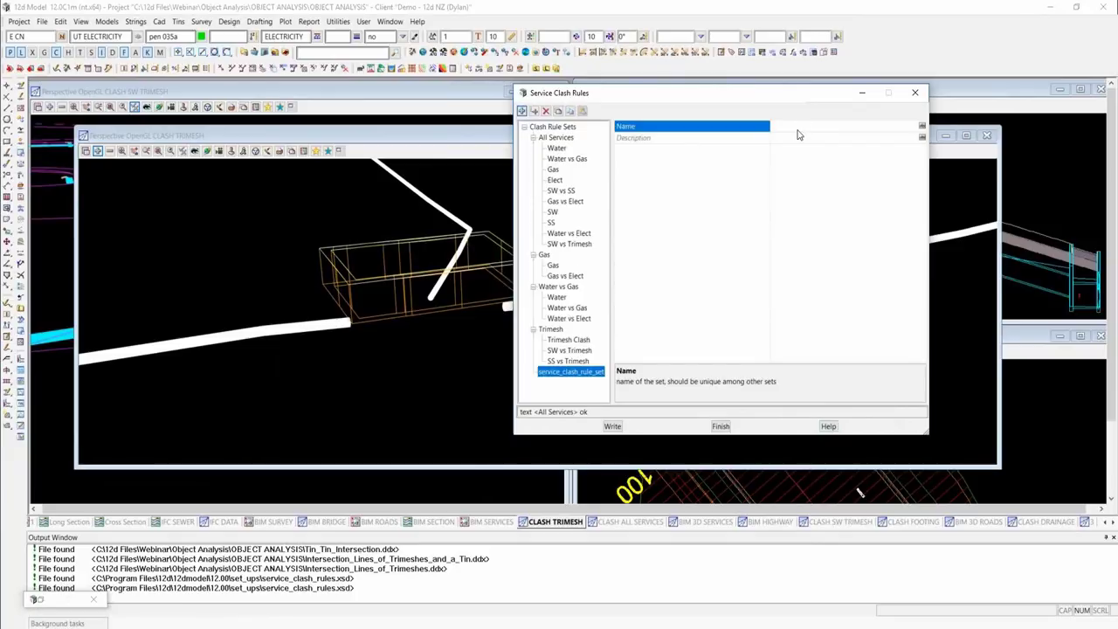
pyautogui.write('Drainage Simple')
pyautogui.click(837, 128)
pyautogui.press('Return')
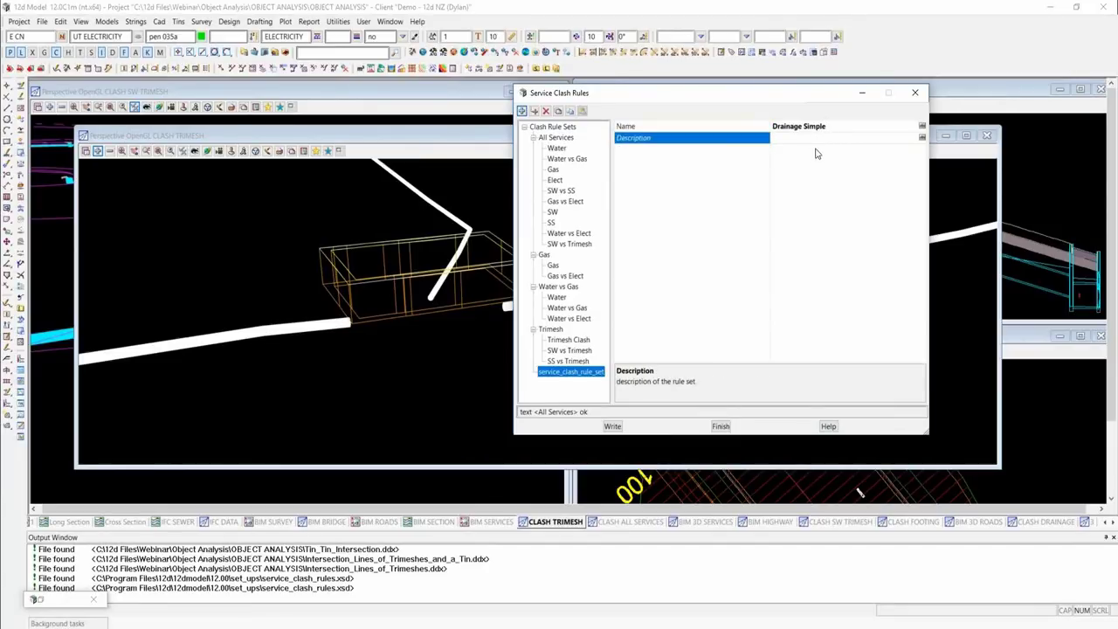
# Step: Add a child rule to the Drainage Simple rule set and name the rule Drainage Simple
pyautogui.click(533, 111)
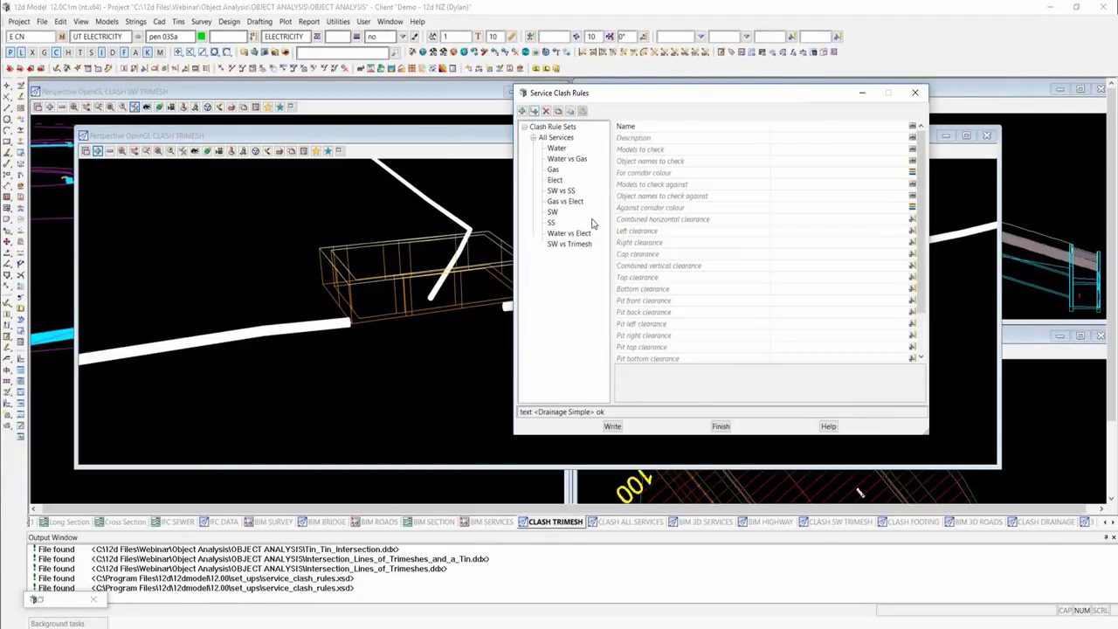
pyautogui.click(777, 126)
pyautogui.write('Drainag')
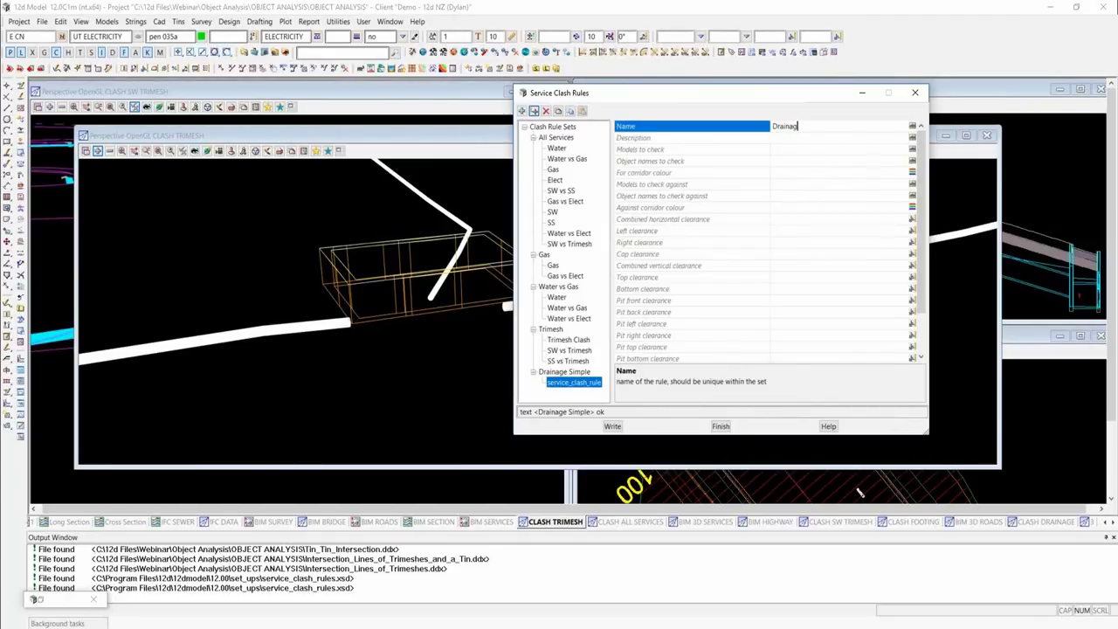
pyautogui.write('e Simple')
pyautogui.click(788, 138)
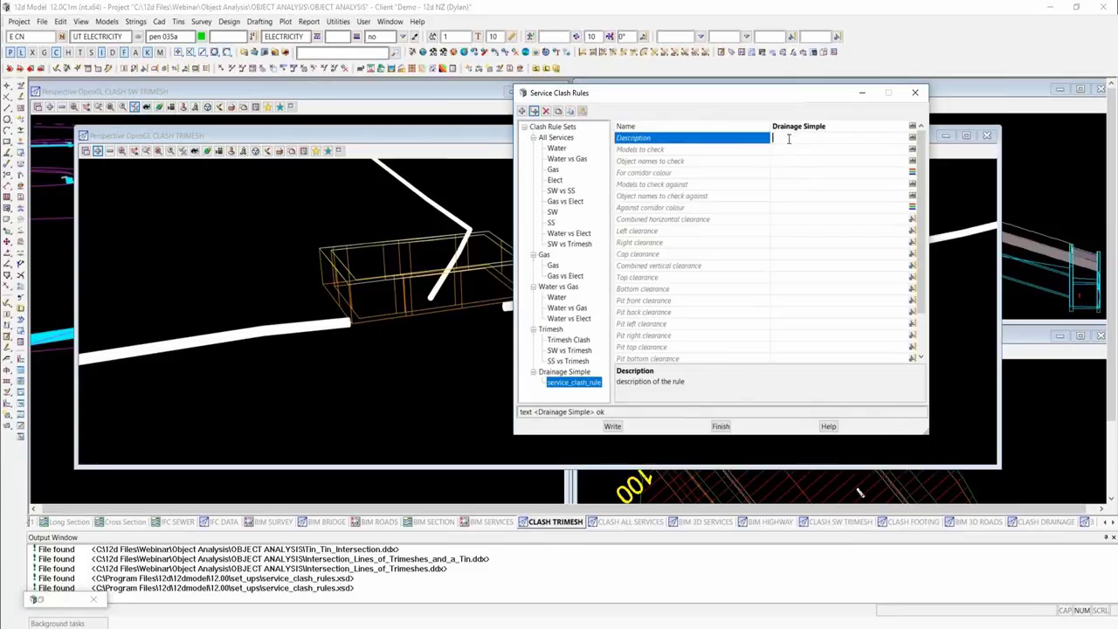
# Step: Set the Drainage Simple rule's models to check to SW* and its models to check against to SS*
pyautogui.click(793, 151)
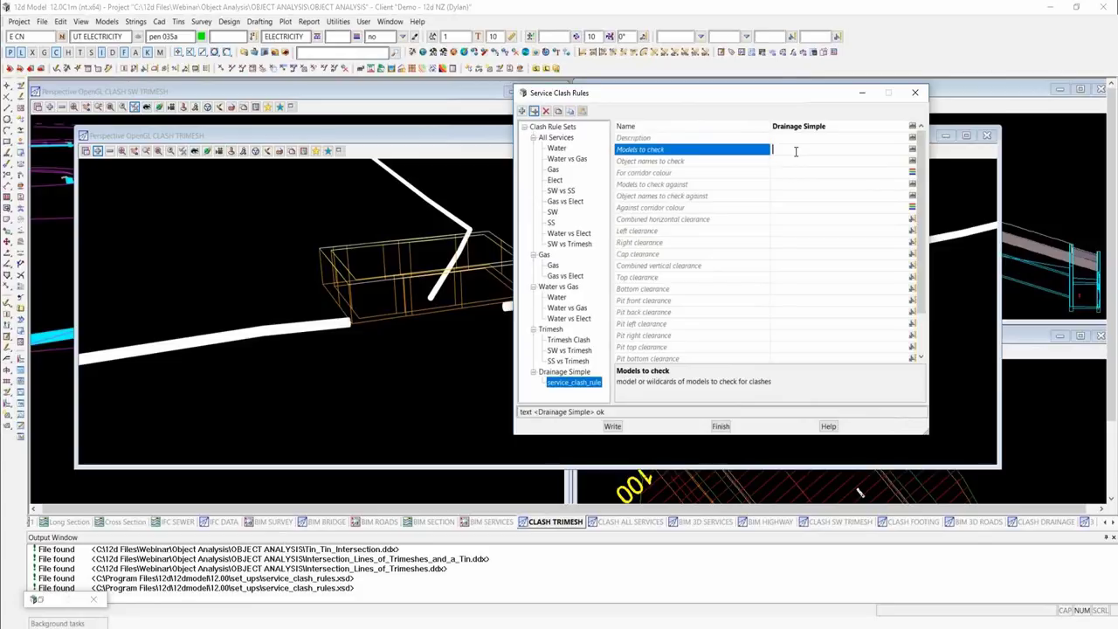
pyautogui.write('SW*')
pyautogui.hotkey('shift', 'Home')
pyautogui.click(786, 149)
pyautogui.press('Return')
pyautogui.click(805, 163)
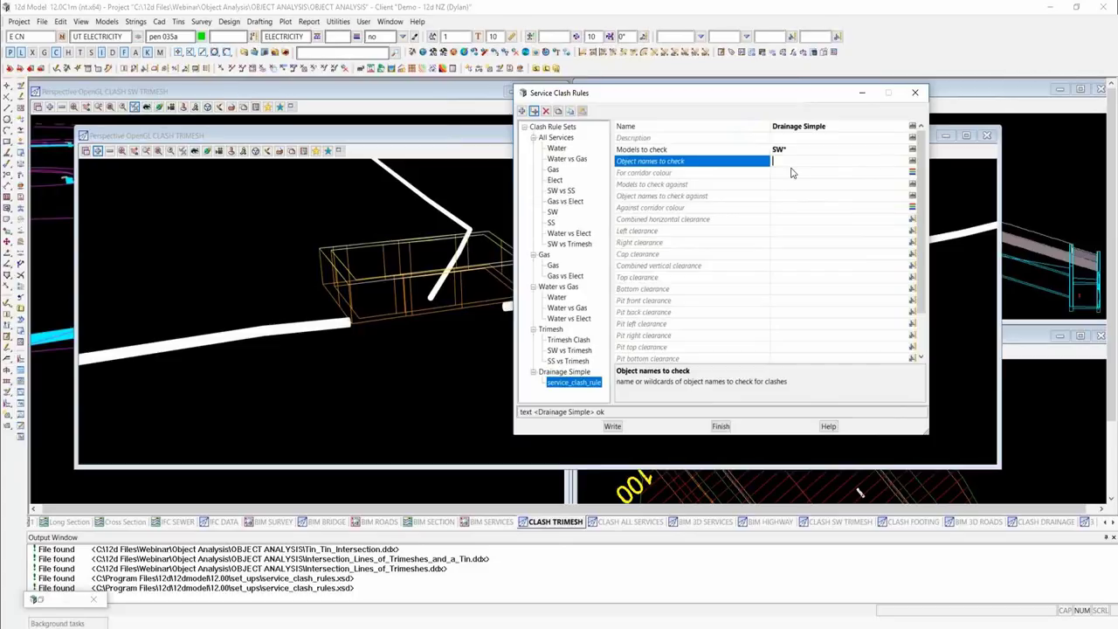
pyautogui.click(786, 185)
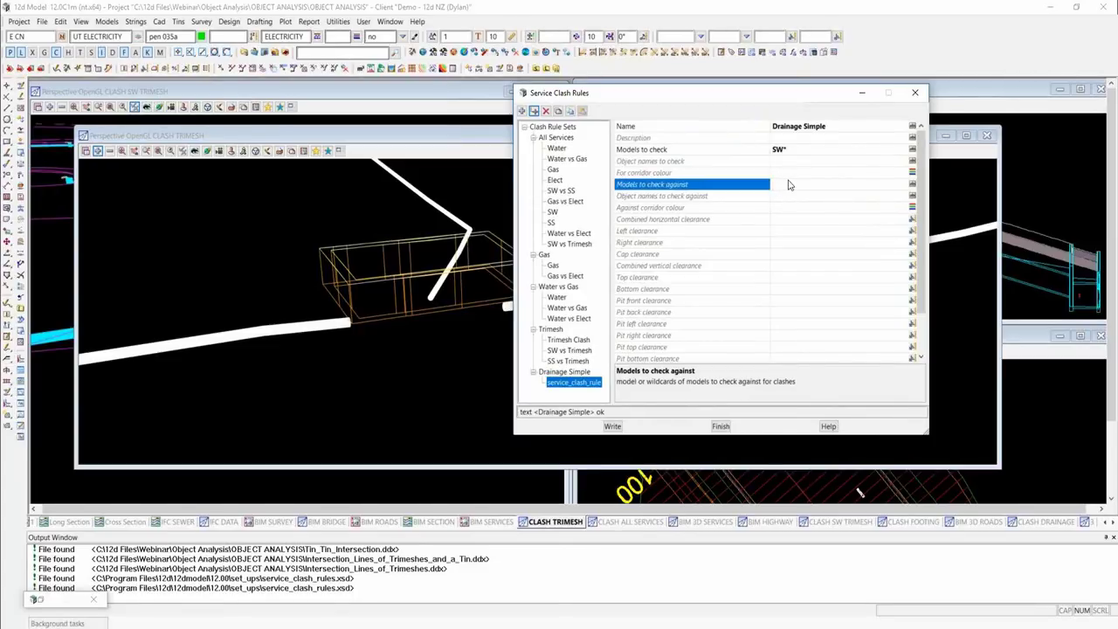
pyautogui.write('SS*')
# Step: Set the rule's For corridor colour to purple and its Against corridor colour to yellow
pyautogui.click(808, 174)
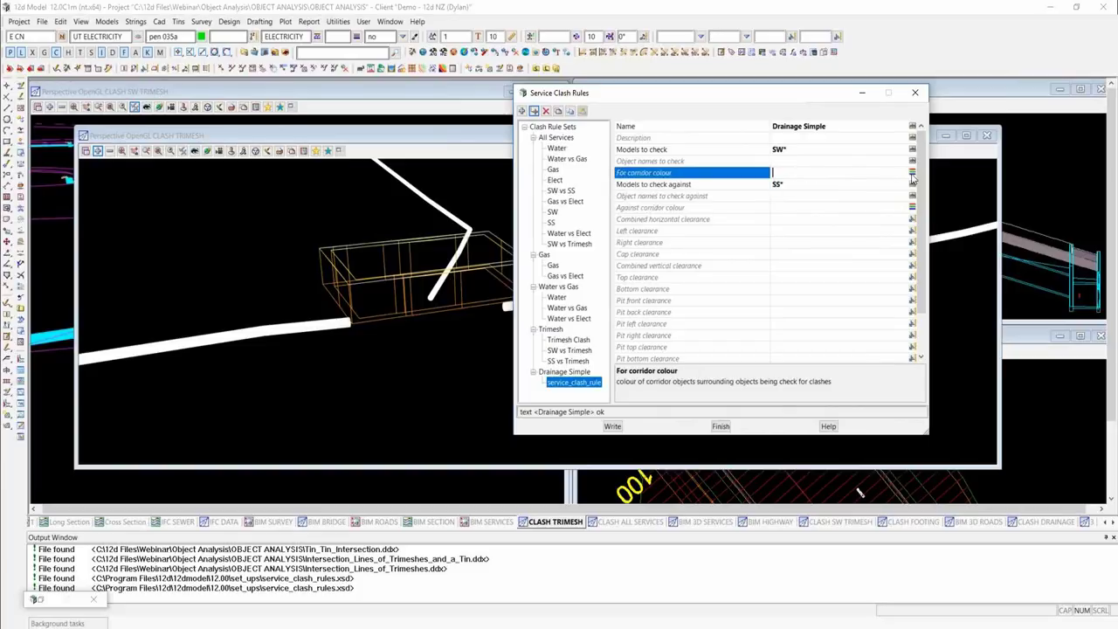
pyautogui.click(912, 173)
pyautogui.doubleClick(947, 334)
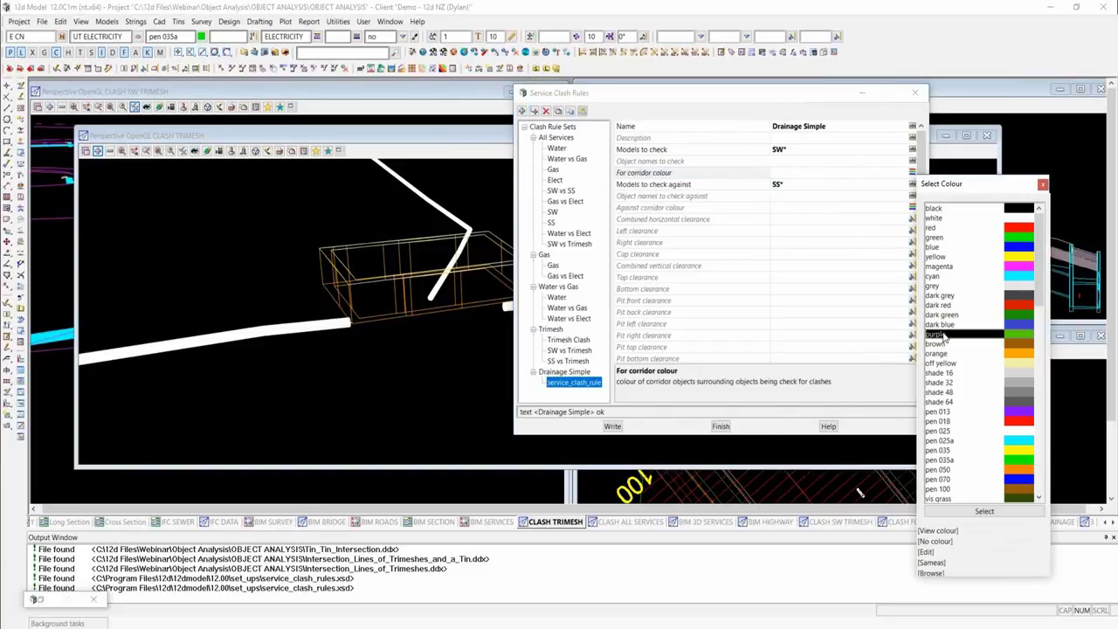
pyautogui.click(778, 208)
pyautogui.click(913, 208)
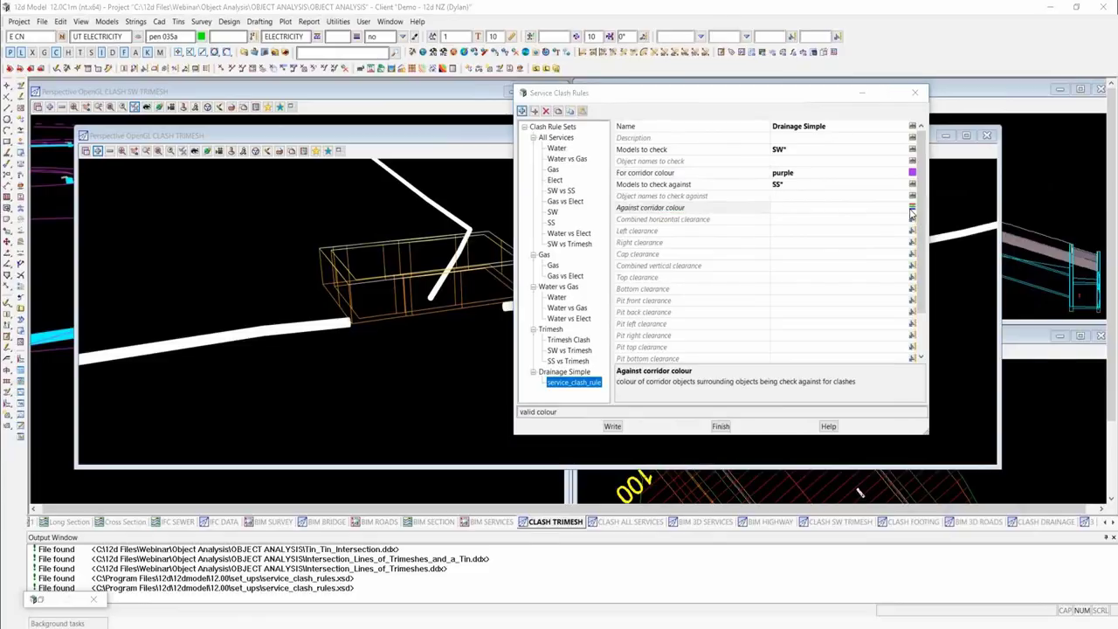
pyautogui.click(954, 292)
pyautogui.click(953, 294)
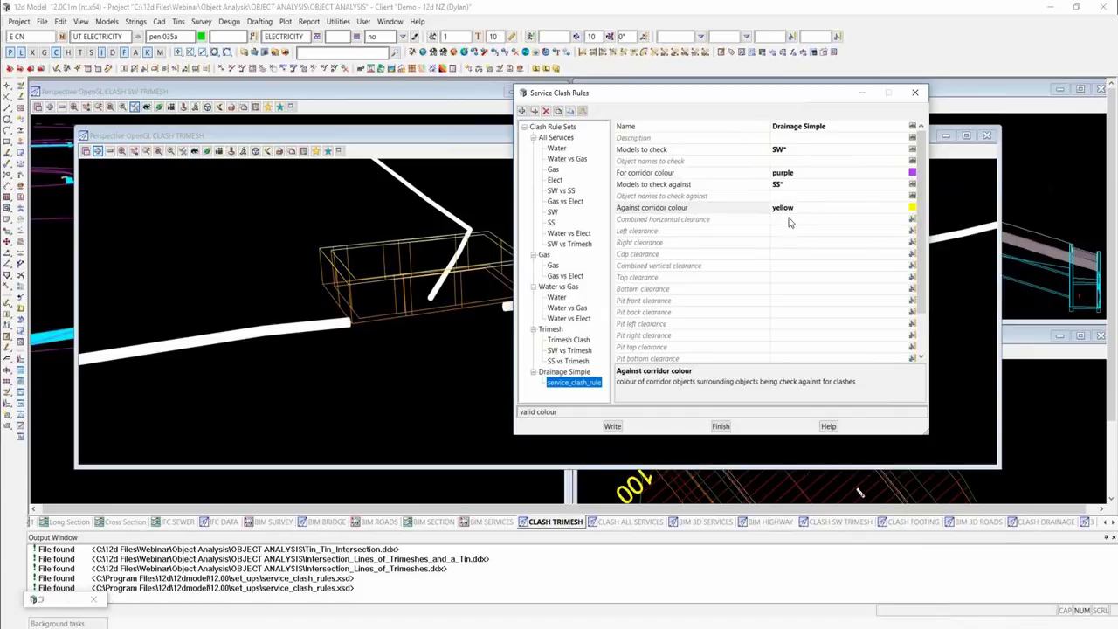
# Step: Set the rule's combined horizontal clearance and combined vertical clearance to 0.2 each
pyautogui.scroll(-1, 789, 224)
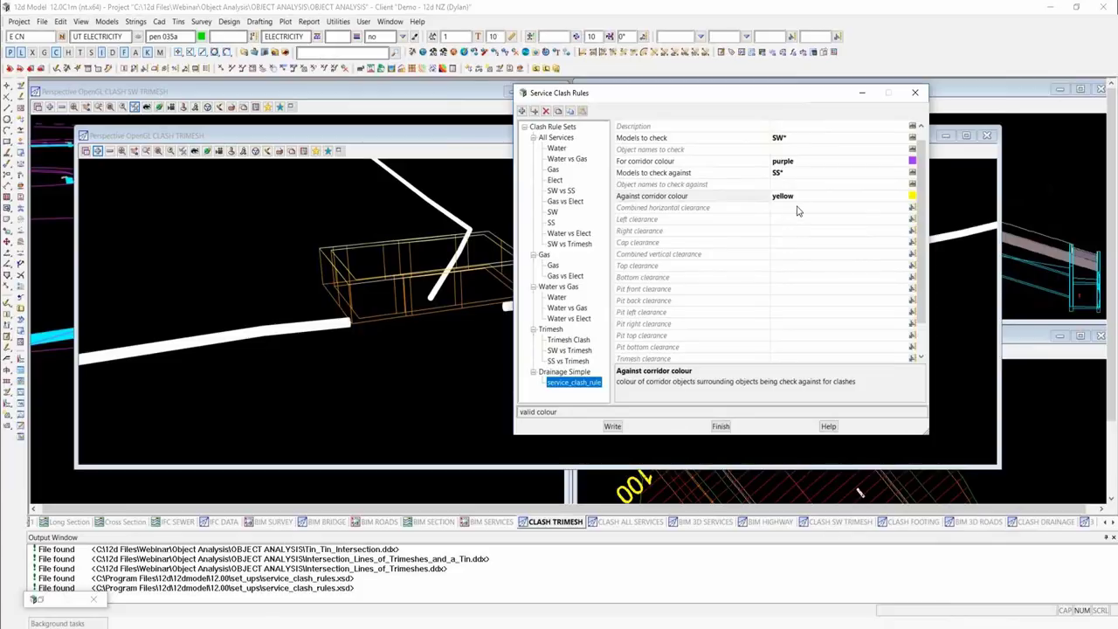
pyautogui.click(795, 207)
pyautogui.write('0.2')
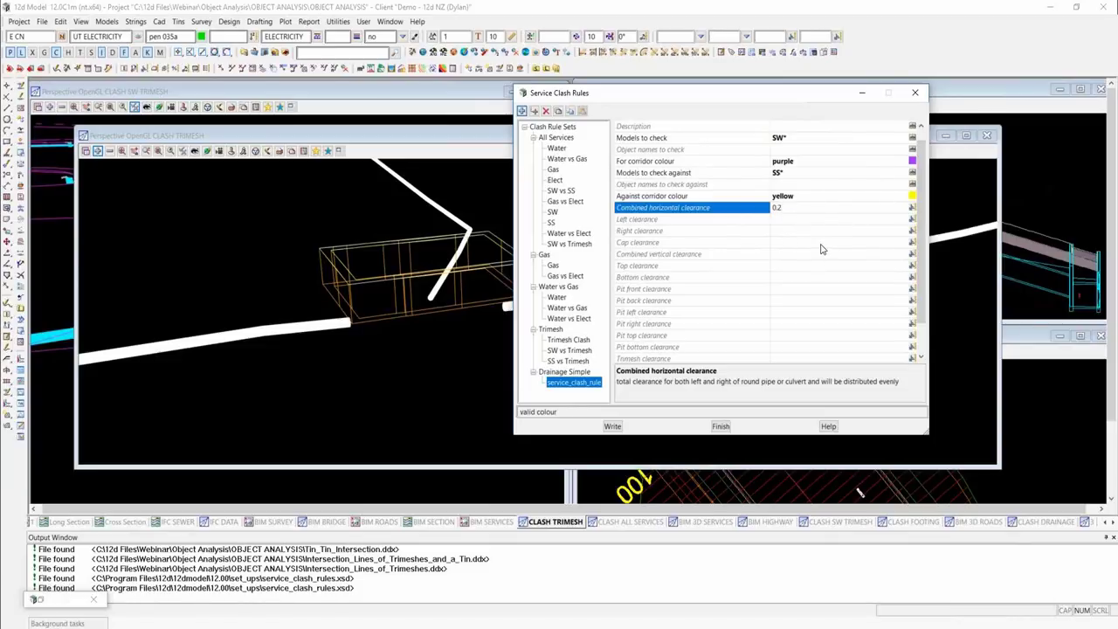
pyautogui.click(792, 254)
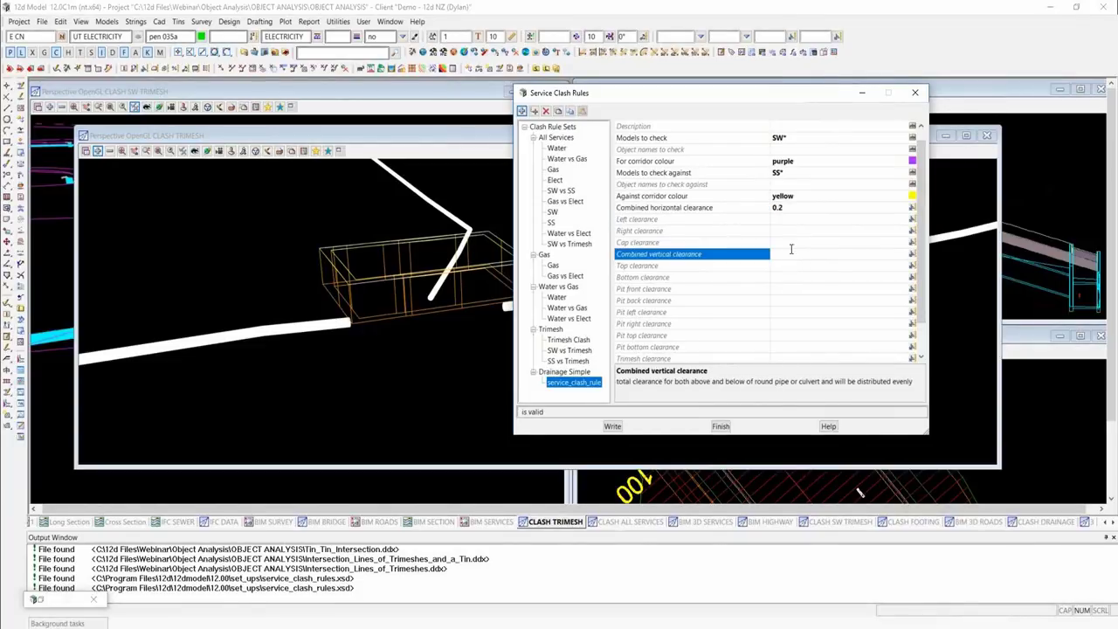
pyautogui.write('0.2')
pyautogui.click(792, 267)
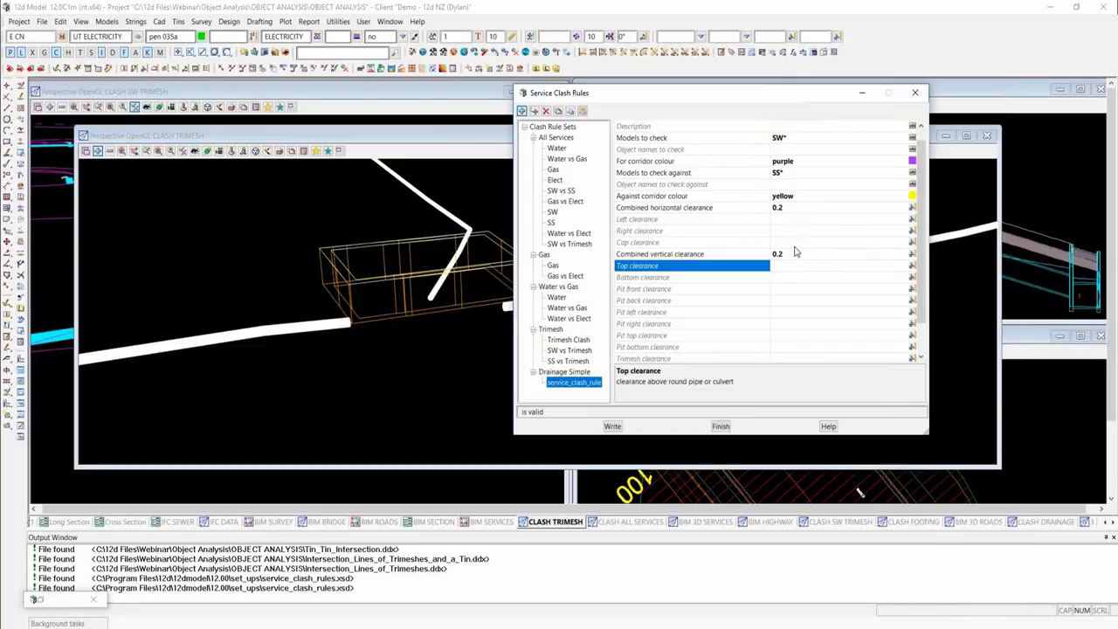
pyautogui.scroll(-2, 796, 253)
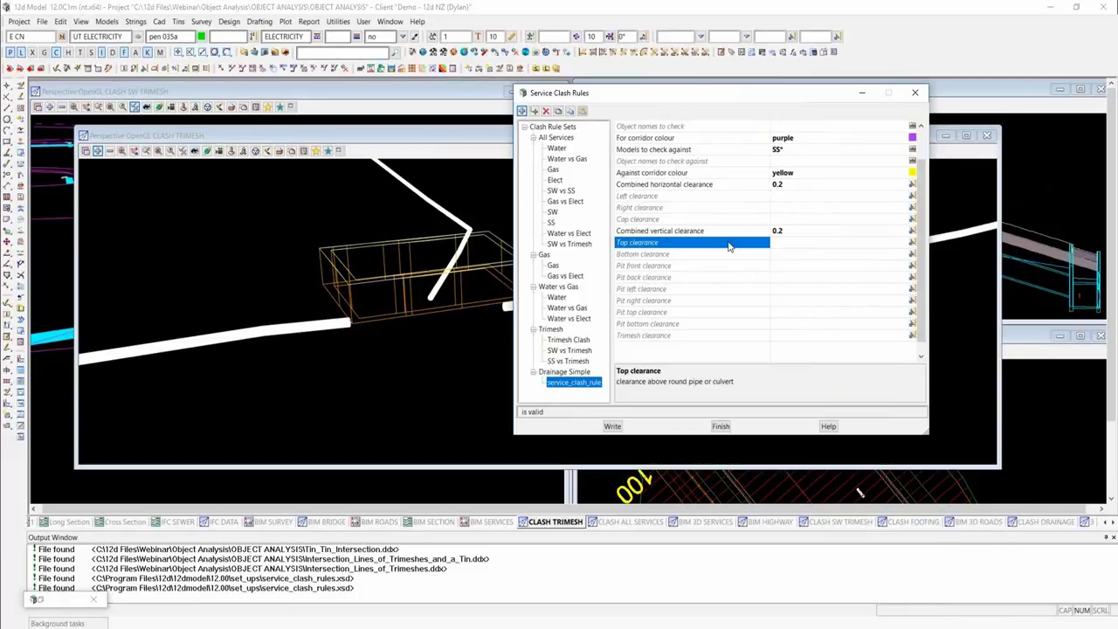
# Step: Write the clash rules setup file to the current project folder and close the Service Clash Rules panel
pyautogui.click(614, 426)
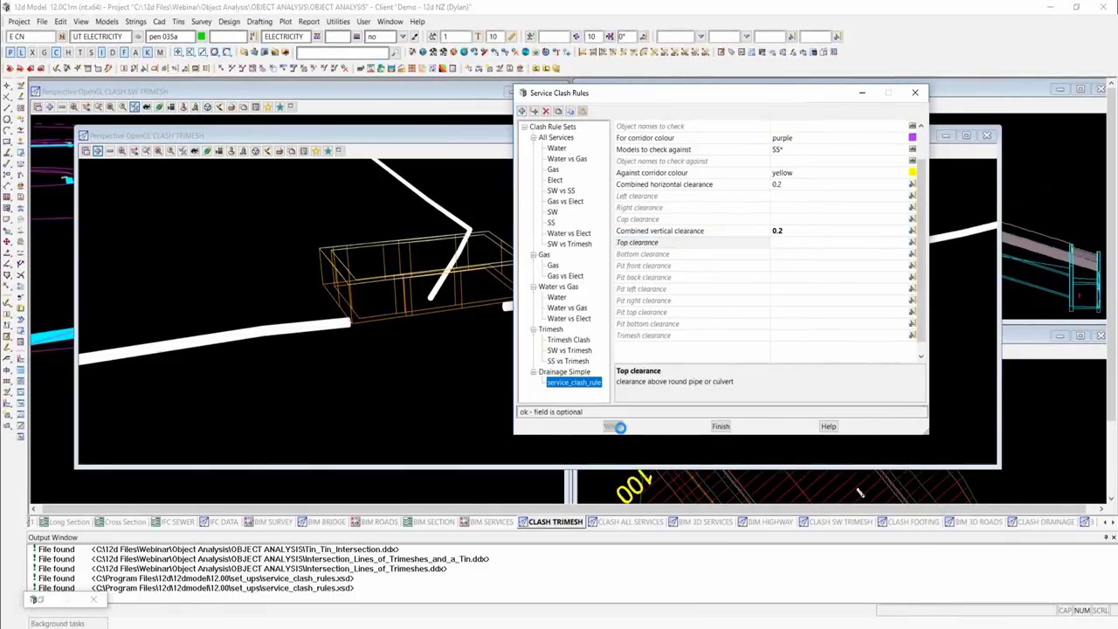
pyautogui.click(660, 611)
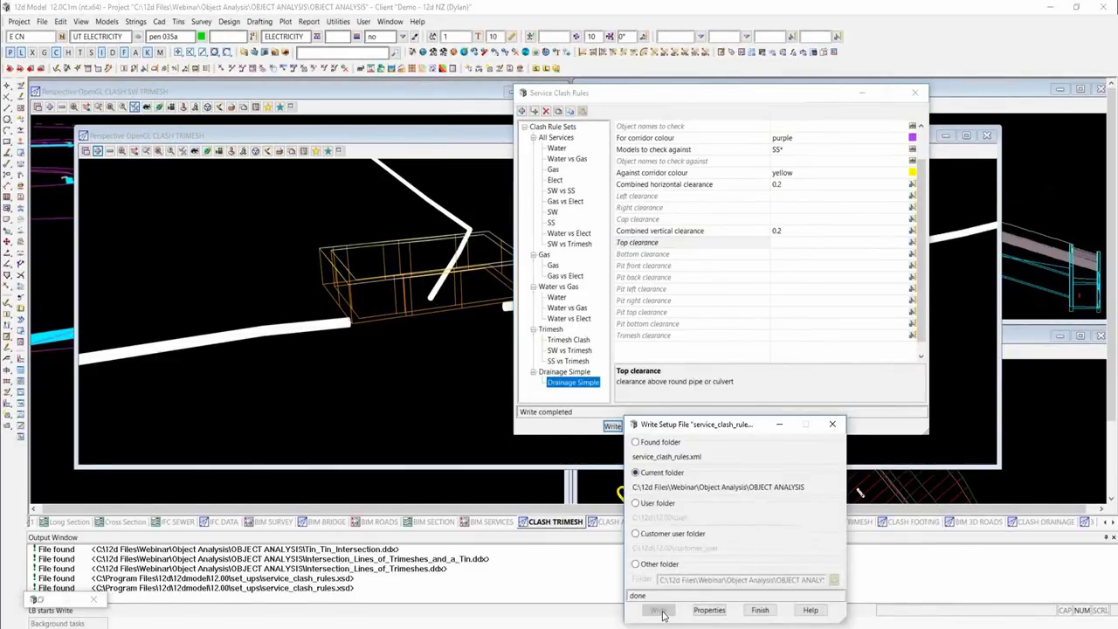
pyautogui.click(759, 610)
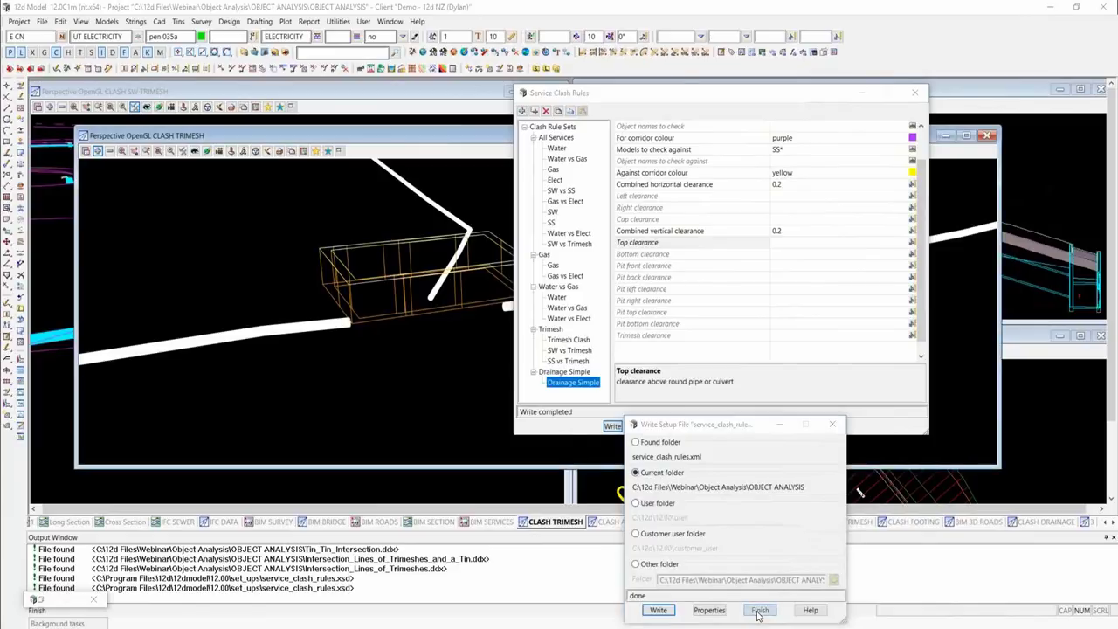
pyautogui.click(722, 426)
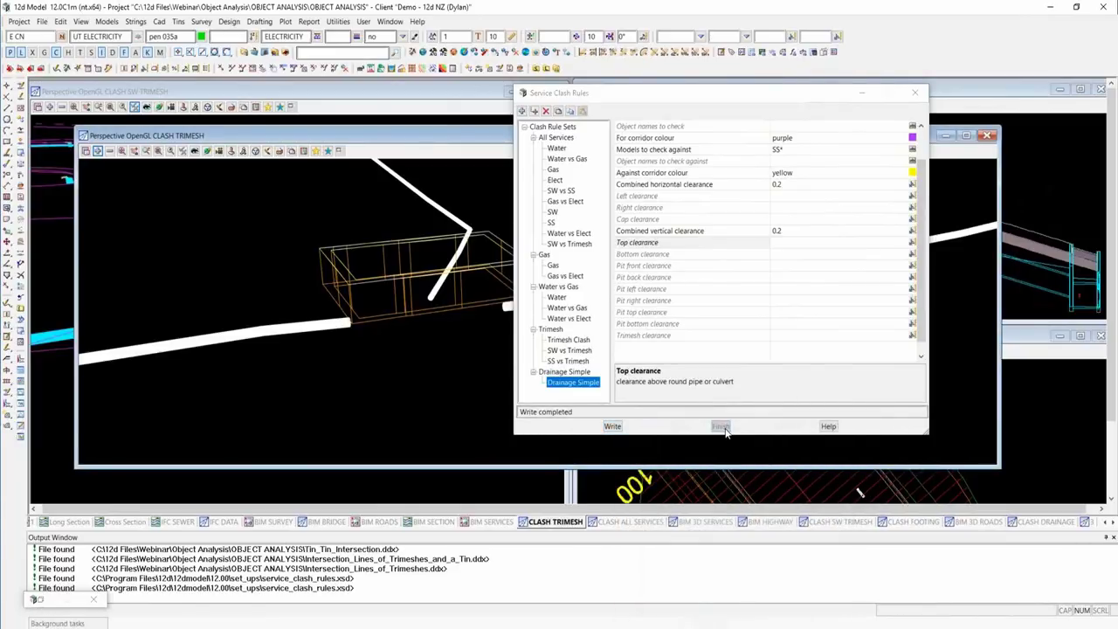
# Step: Restart the project so that it reads the new clash rules file
pyautogui.click(18, 21)
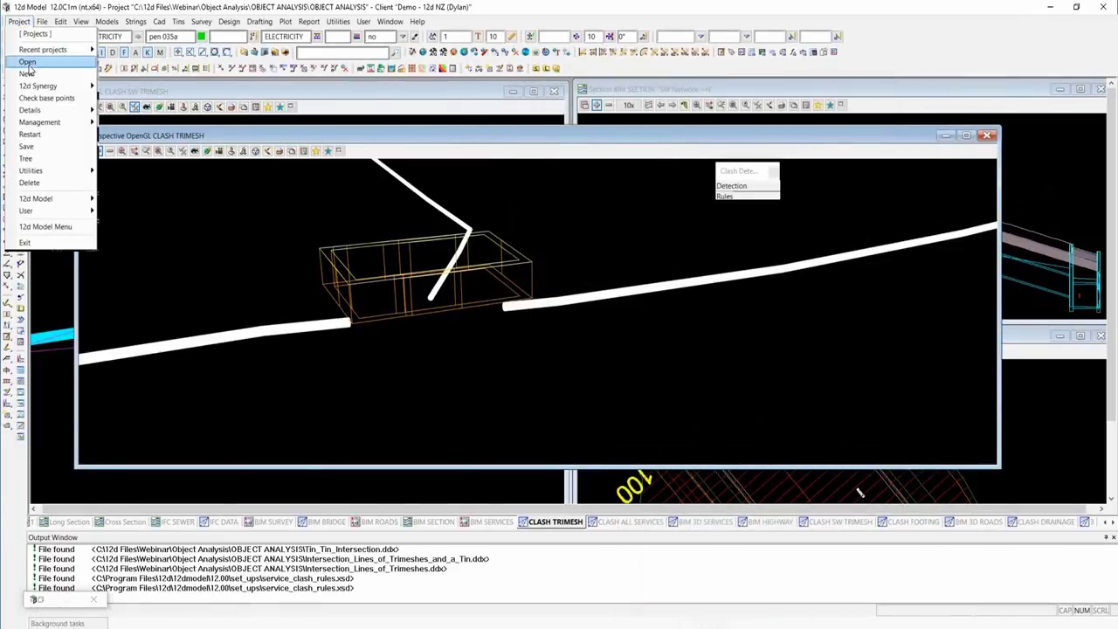
pyautogui.click(49, 133)
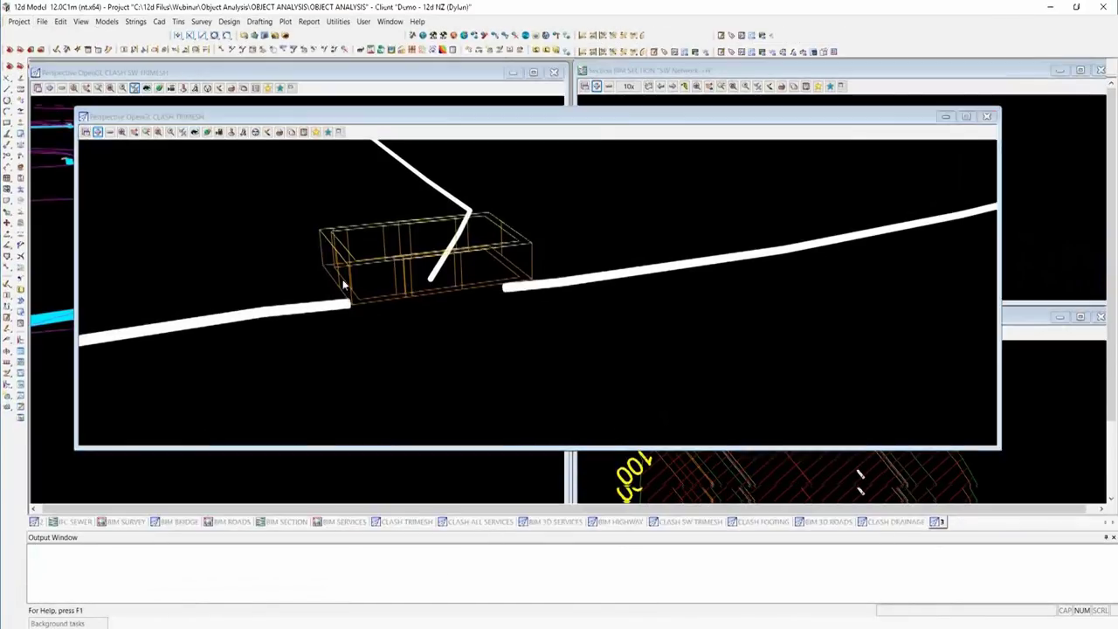
# Step: Switch to the 12d.pdf manual in Adobe Acrobat Reader and read the Clash Detection Rules section through the rule field and clearance descriptions
pyautogui.hotkey('alt', 'Tab')
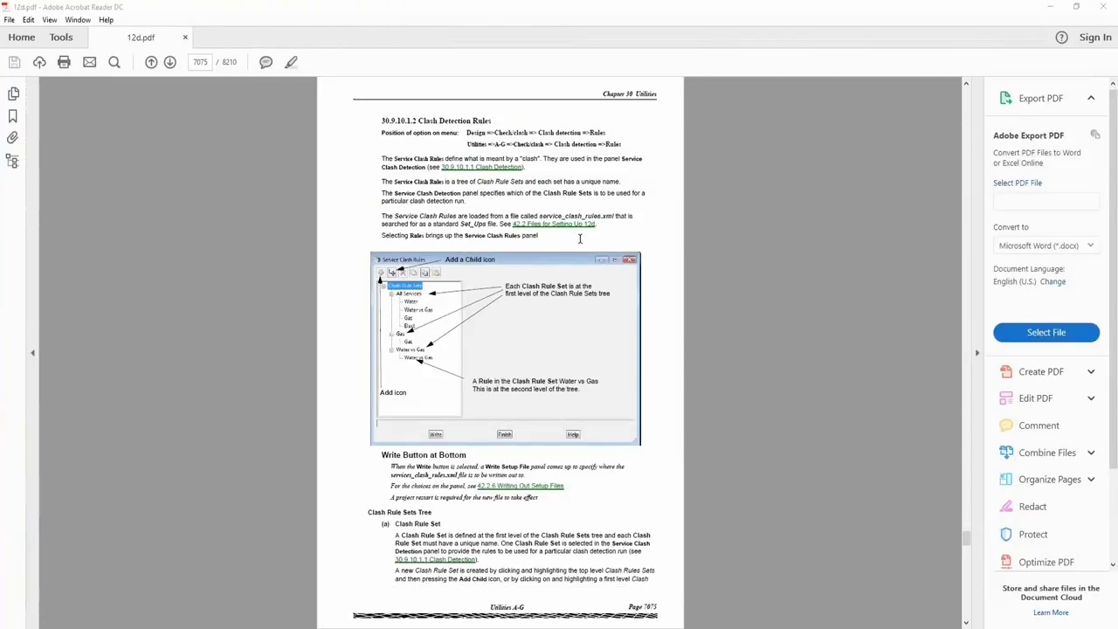
pyautogui.scroll(-1, 581, 238)
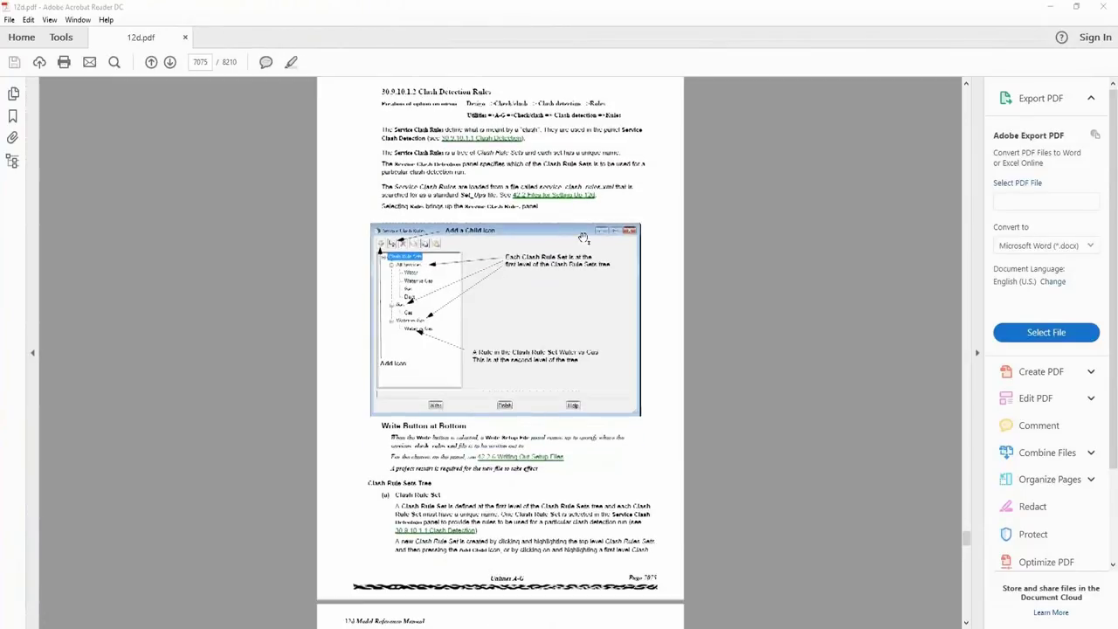
pyautogui.scroll(-4, 582, 237)
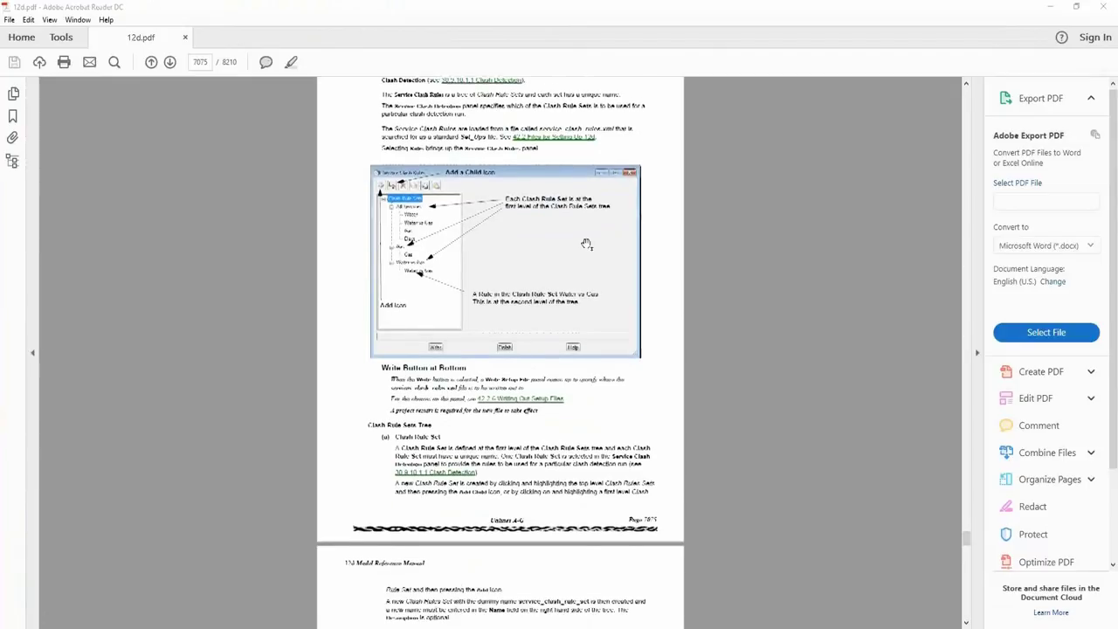
pyautogui.scroll(-8, 588, 247)
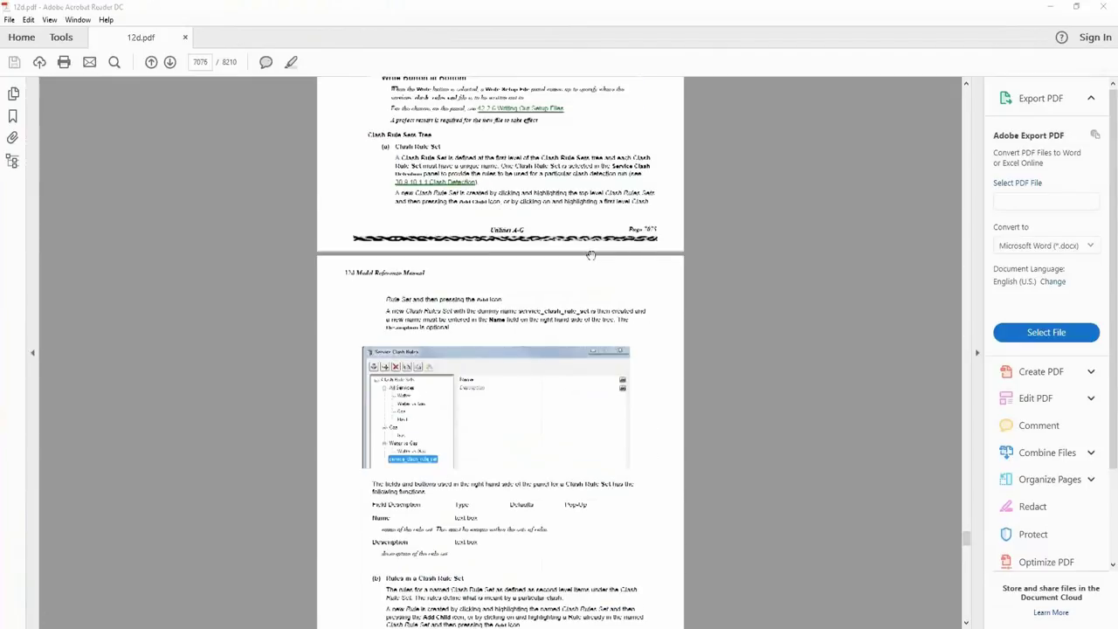
pyautogui.scroll(-2, 590, 255)
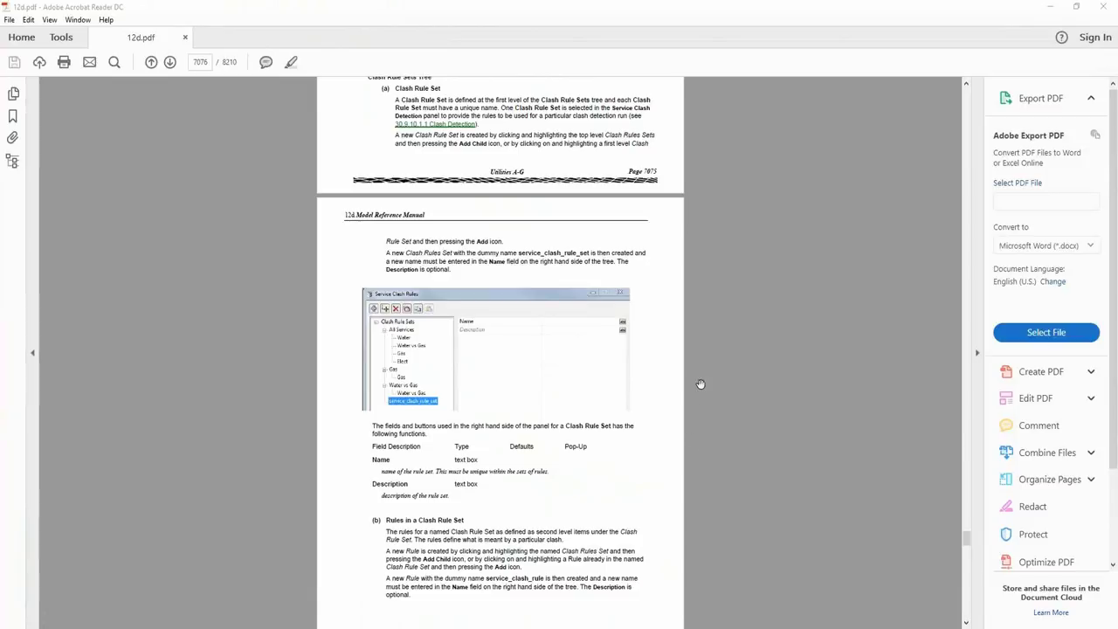
pyautogui.scroll(-1, 696, 361)
pyautogui.scroll(-11, 697, 361)
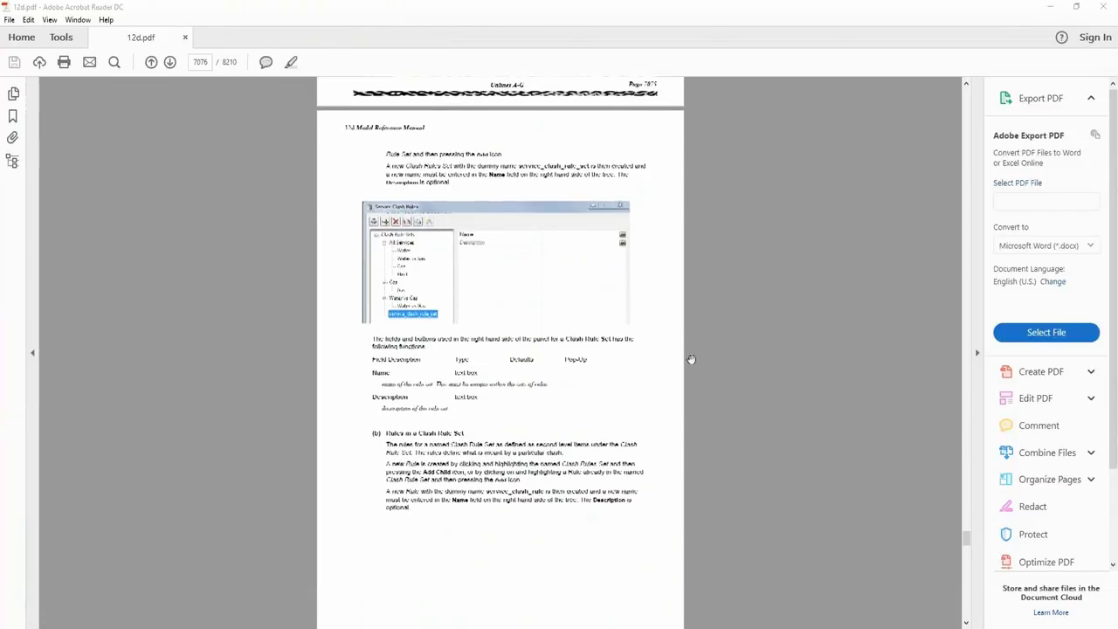
pyautogui.scroll(-5, 689, 346)
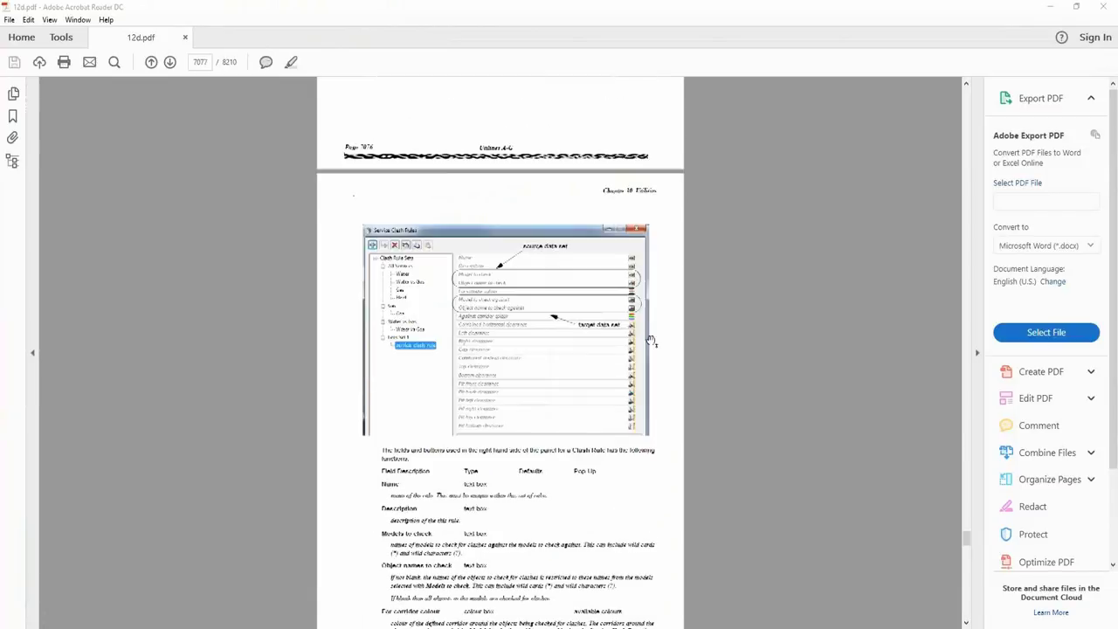
pyautogui.scroll(-4, 644, 334)
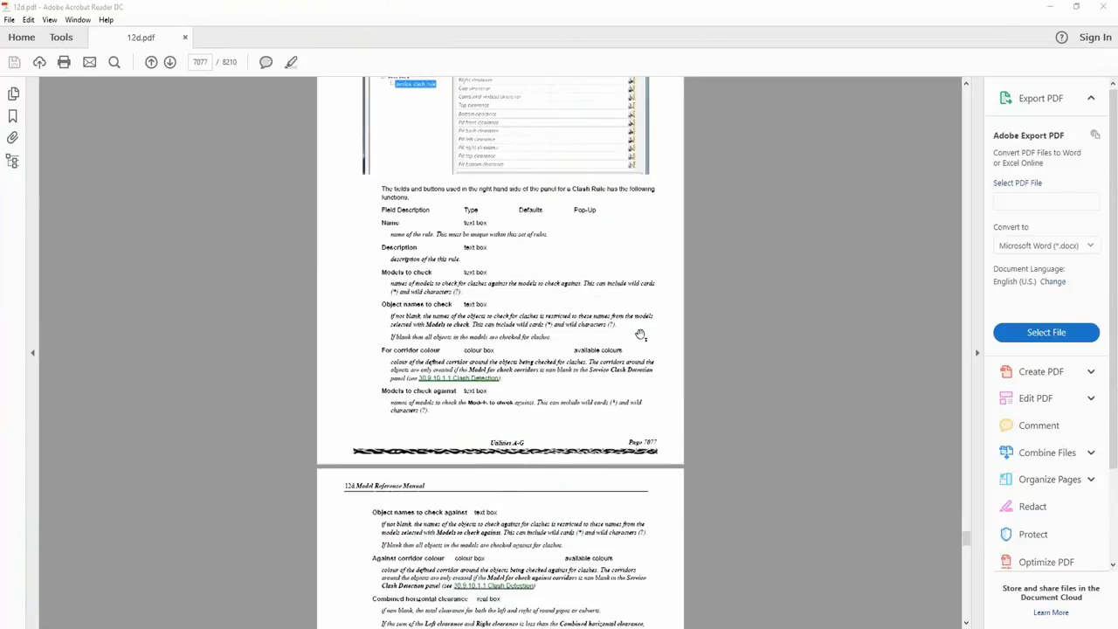
pyautogui.scroll(-9, 678, 351)
pyautogui.scroll(-9, 679, 352)
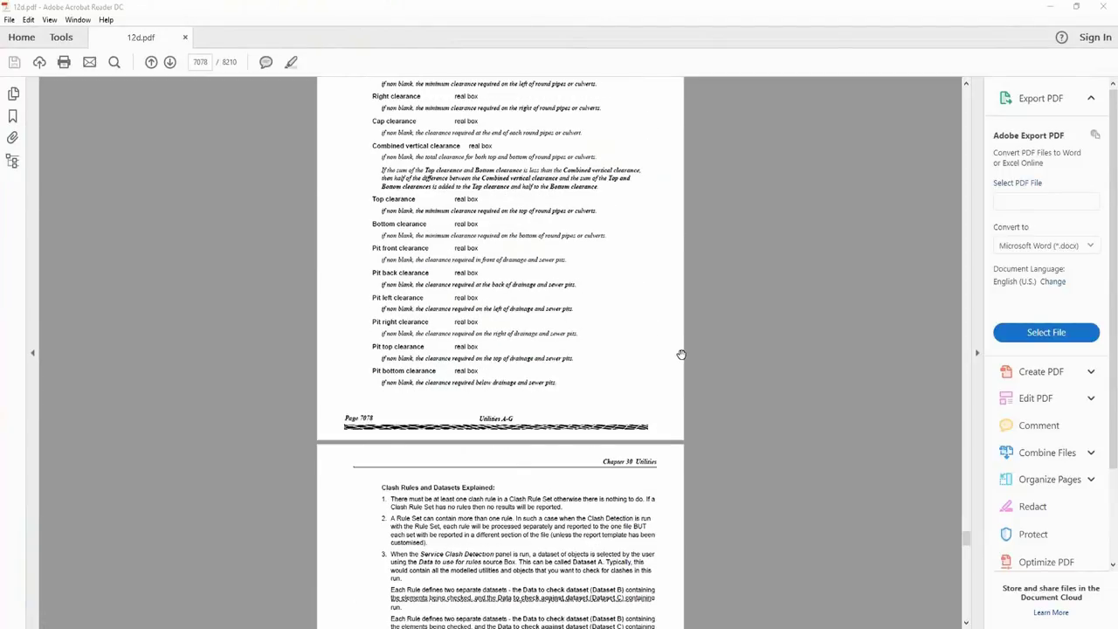
# Step: Enlarge the page and read the Clash Rules and Datasets Explained notes, including the dataset diagram and the GAS-300 vs Water example
pyautogui.scroll(-1, 683, 351)
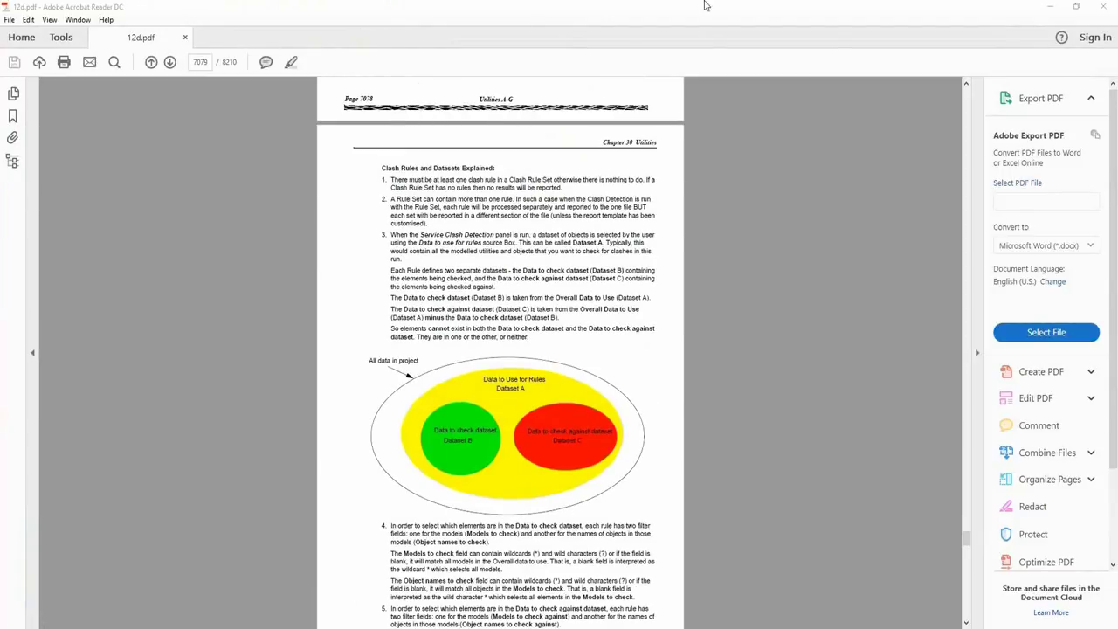
pyautogui.keyDown('ctrl'); pyautogui.scroll(1, 654, 137); pyautogui.keyUp('ctrl')
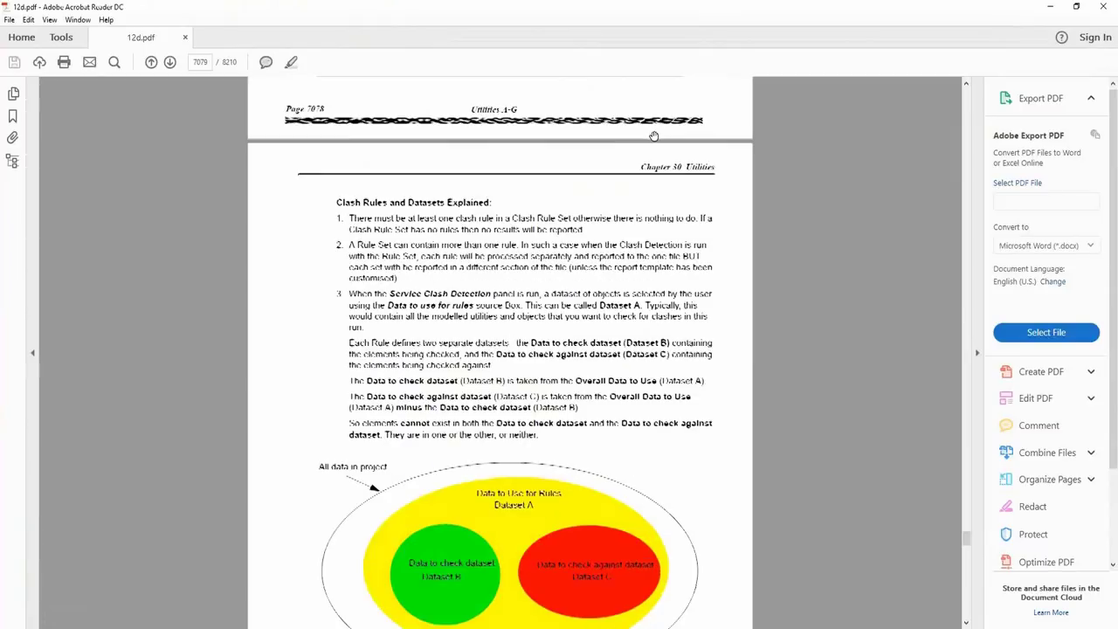
pyautogui.keyDown('ctrl'); pyautogui.scroll(1, 653, 136); pyautogui.keyUp('ctrl')
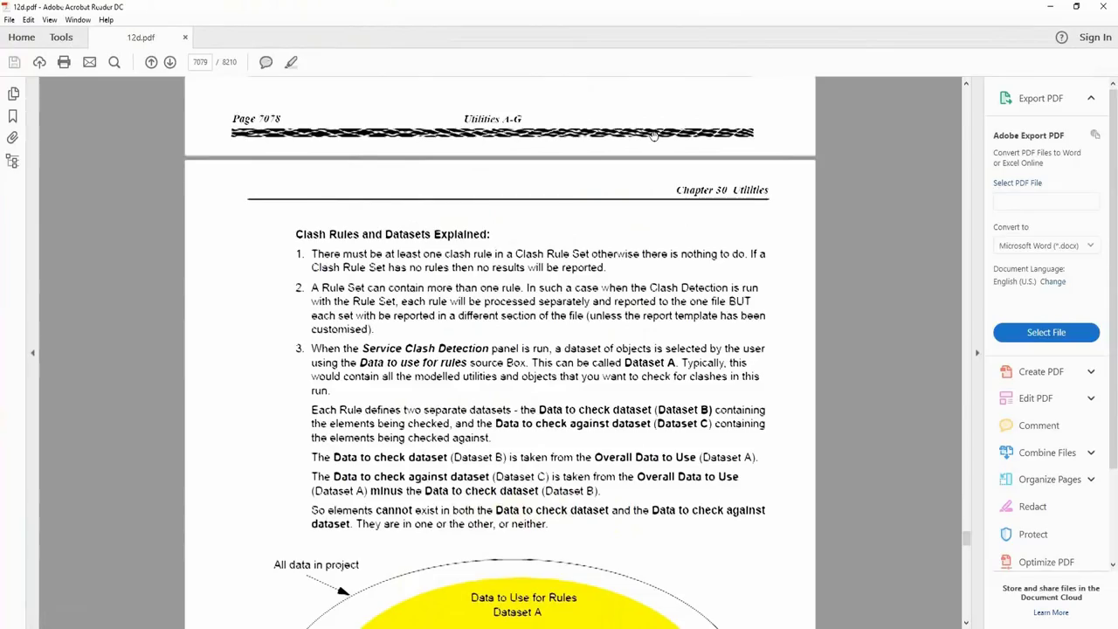
pyautogui.scroll(-1, 523, 190)
pyautogui.scroll(-3, 523, 190)
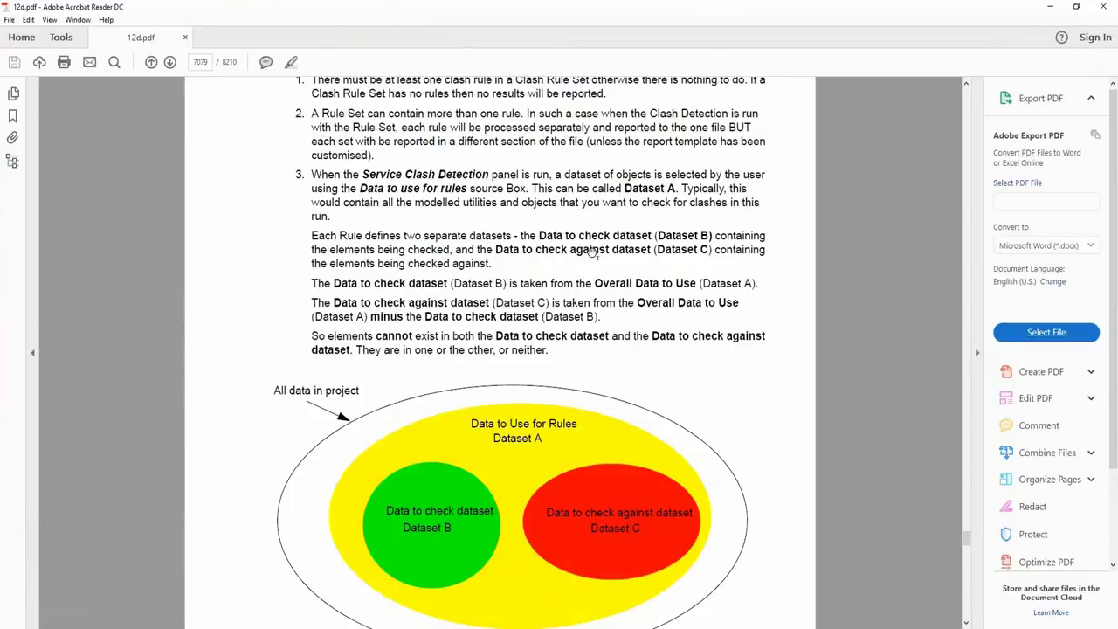
pyautogui.scroll(-1, 605, 264)
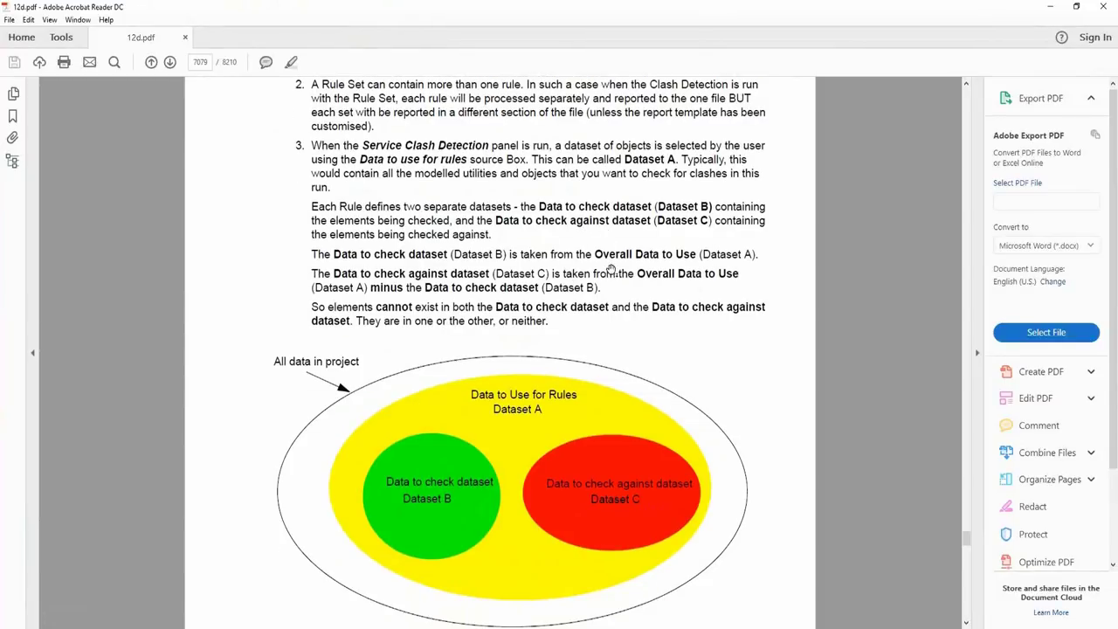
pyautogui.scroll(-3, 611, 270)
pyautogui.scroll(-7, 614, 275)
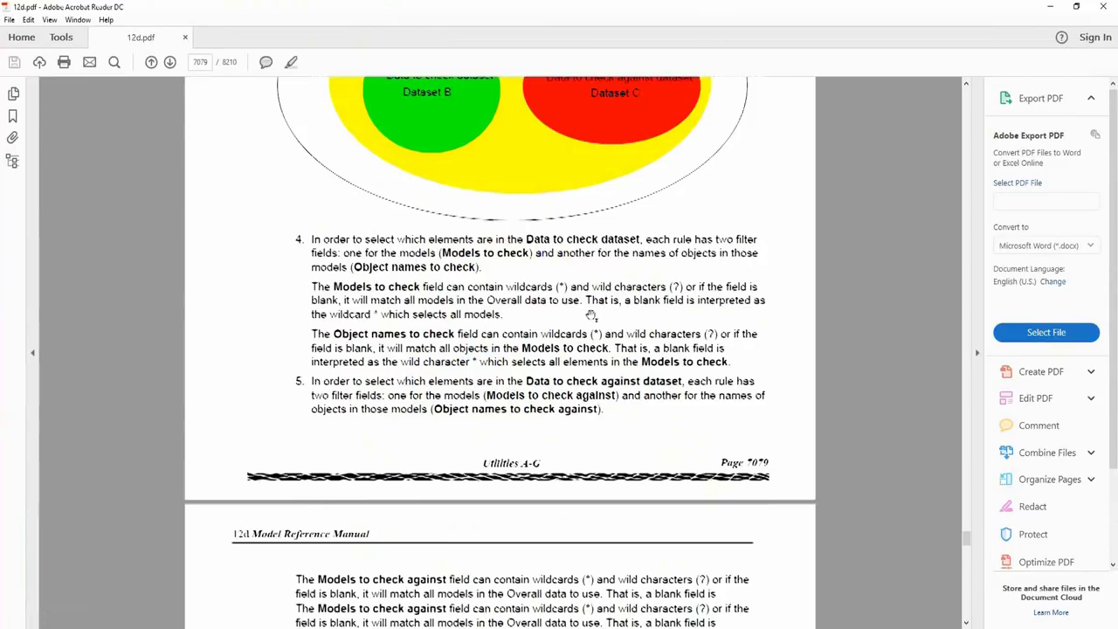
pyautogui.scroll(-6, 592, 315)
pyautogui.scroll(-7, 593, 316)
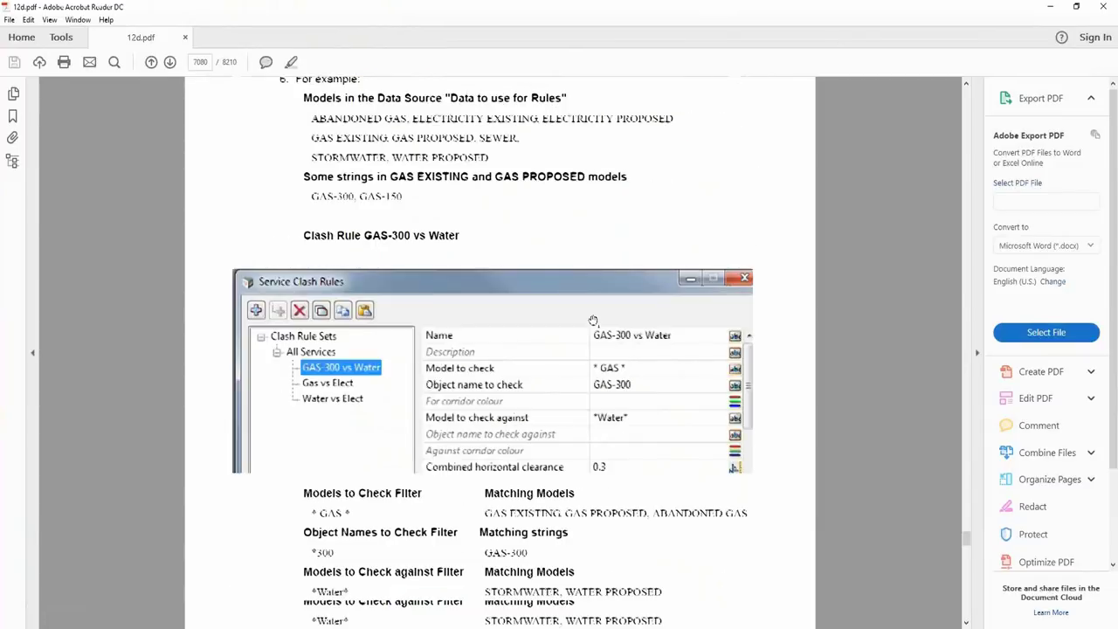
# Step: Read the manual's Recommendations for Using the Service Clash Detection, items (a) to (i)
pyautogui.scroll(-8, 593, 321)
pyautogui.scroll(-6, 593, 312)
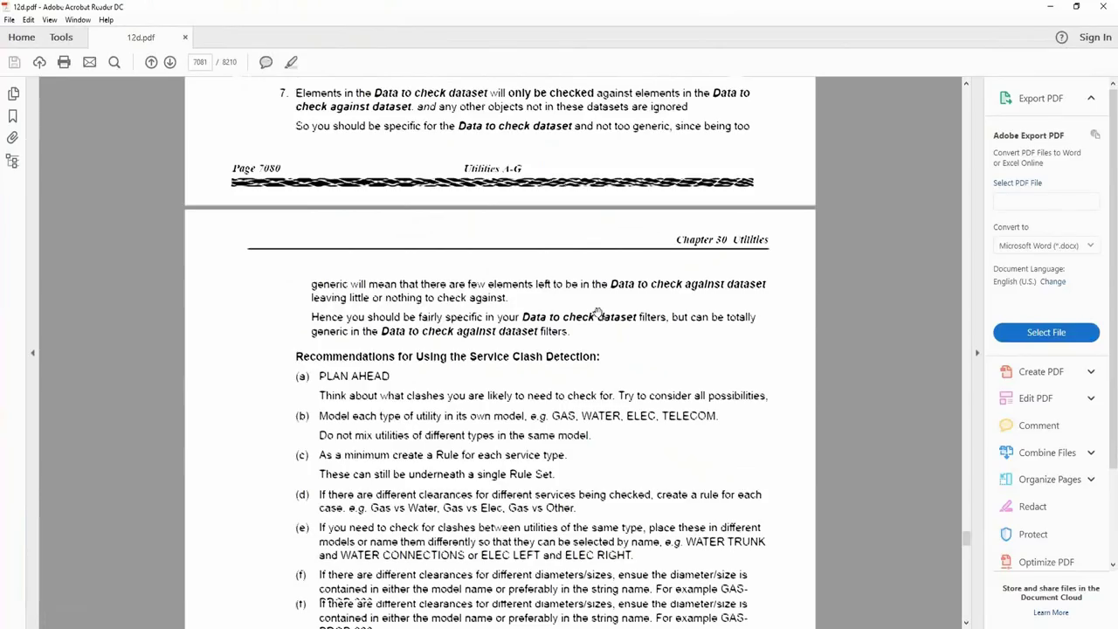
pyautogui.scroll(-3, 598, 312)
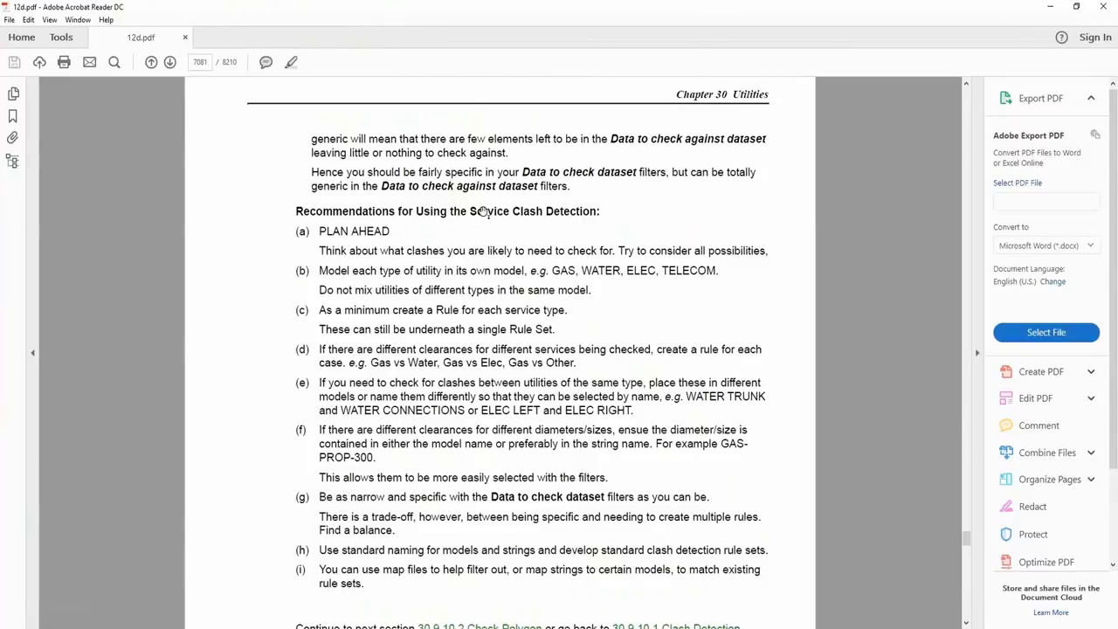
pyautogui.scroll(-1, 483, 211)
pyautogui.scroll(-1, 481, 226)
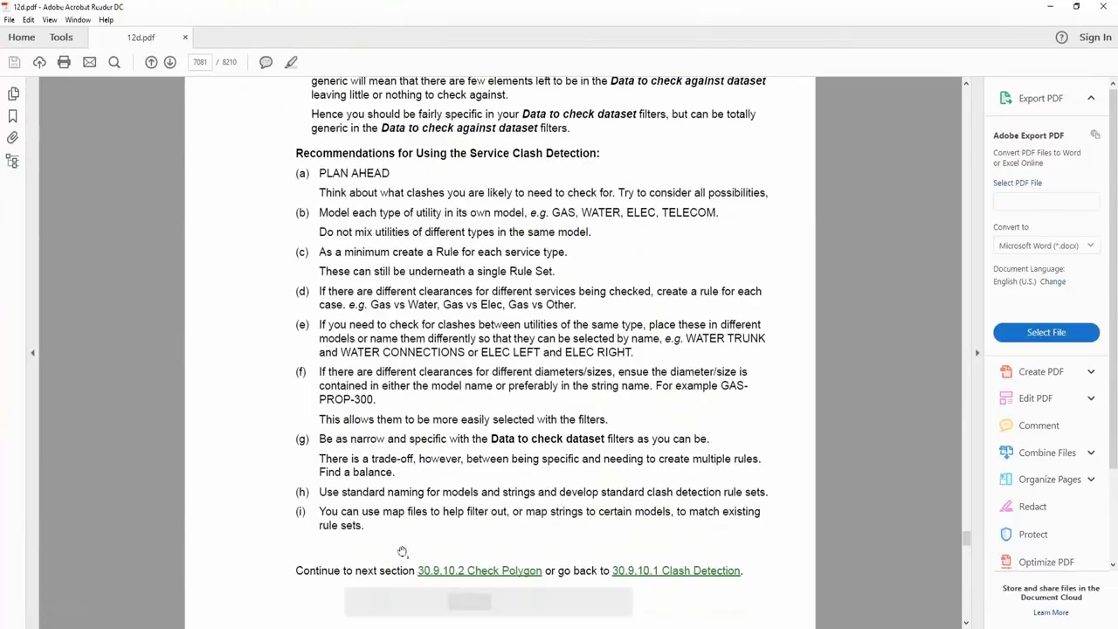
pyautogui.scroll(-1, 382, 602)
pyautogui.scroll(3, 415, 414)
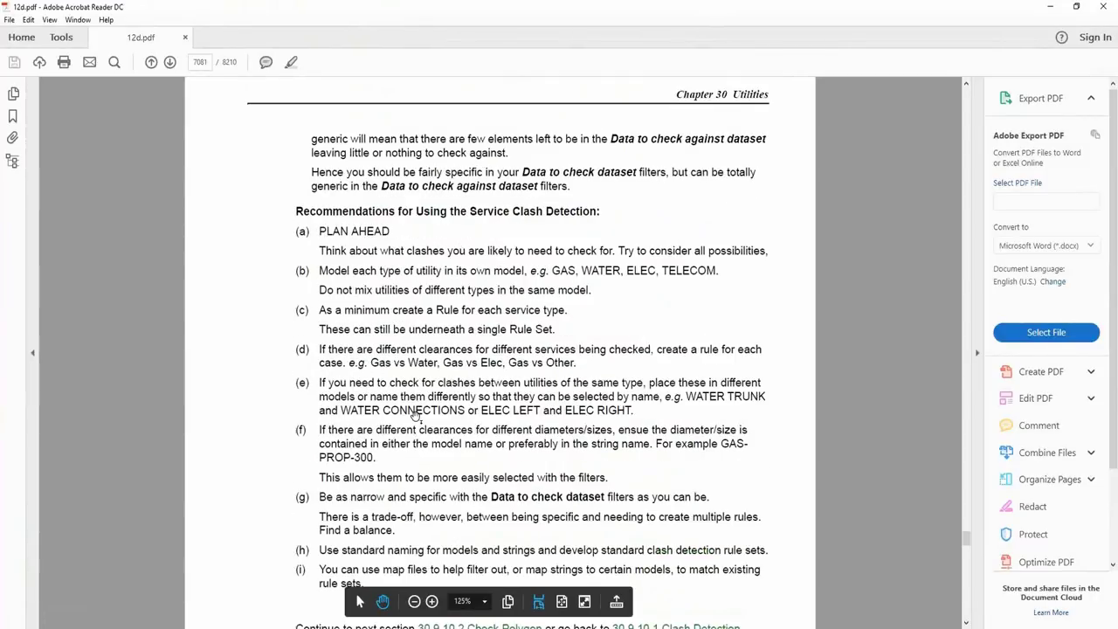
pyautogui.scroll(2, 415, 415)
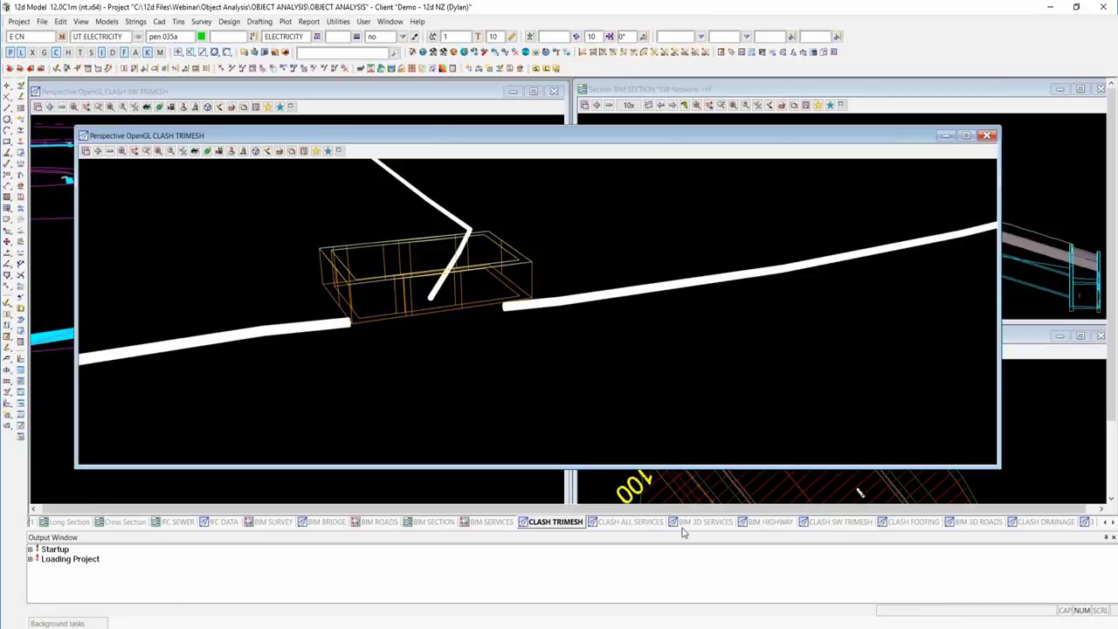
# Step: Switch to 12d Model, bring the CLASH DRAINAGE perspective view forward and check which models are on it
pyautogui.click(1041, 522)
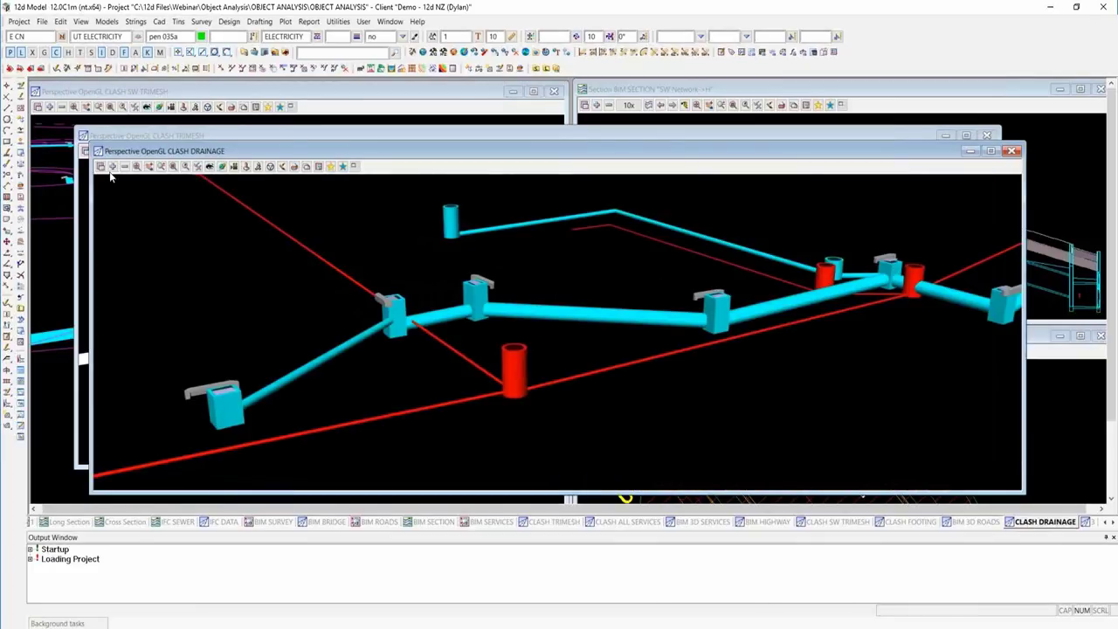
pyautogui.click(125, 166)
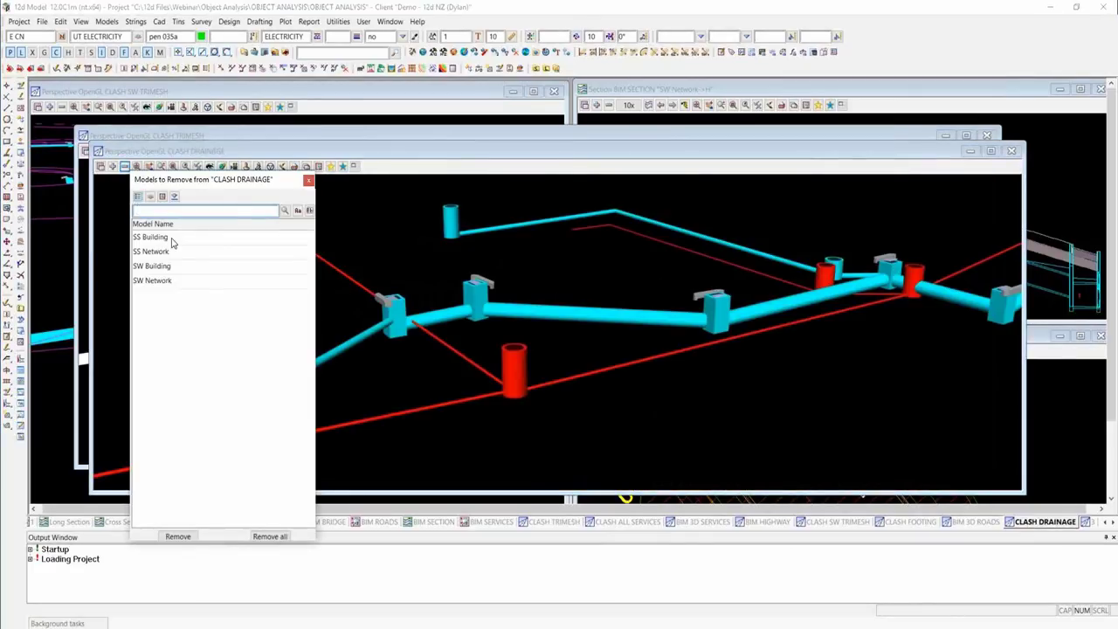
pyautogui.click(307, 181)
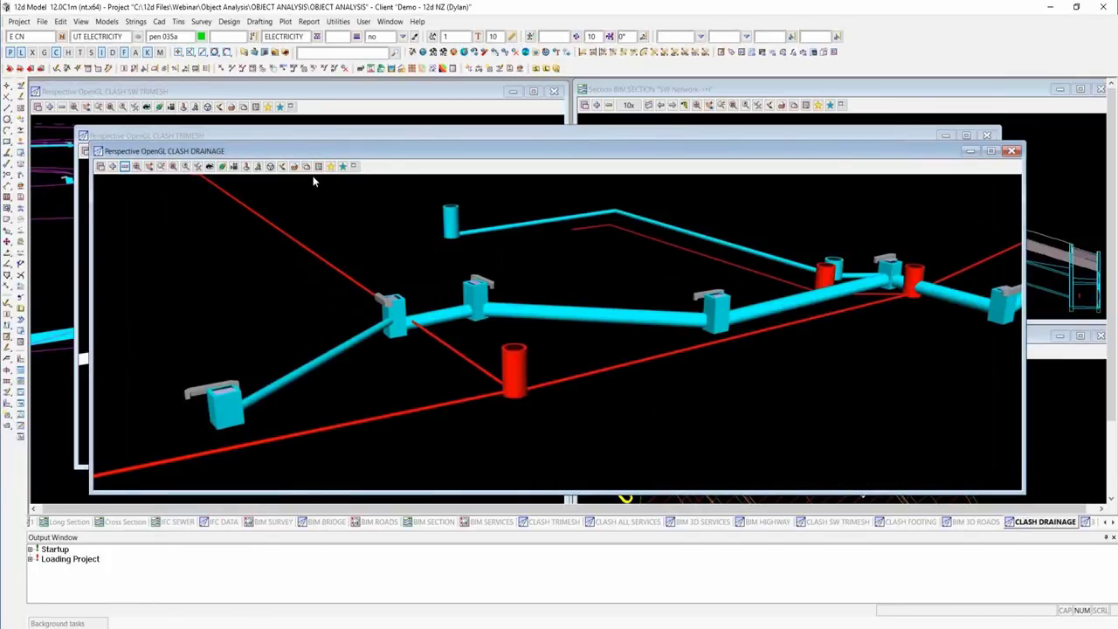
pyautogui.click(338, 21)
pyautogui.moveTo(359, 167)
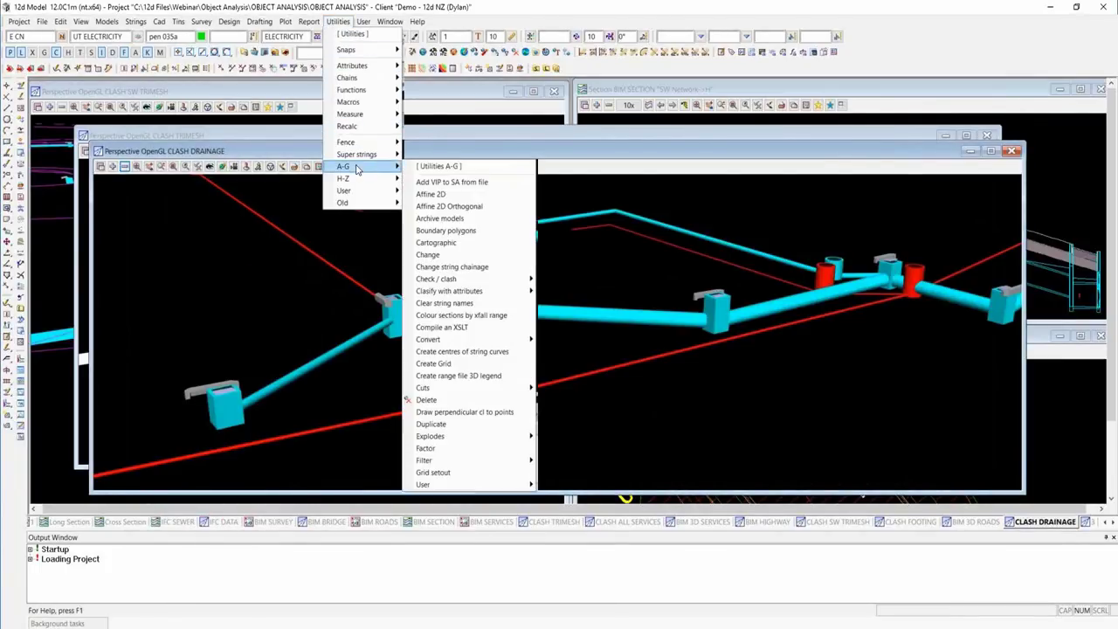
pyautogui.moveTo(485, 279)
pyautogui.click(578, 278)
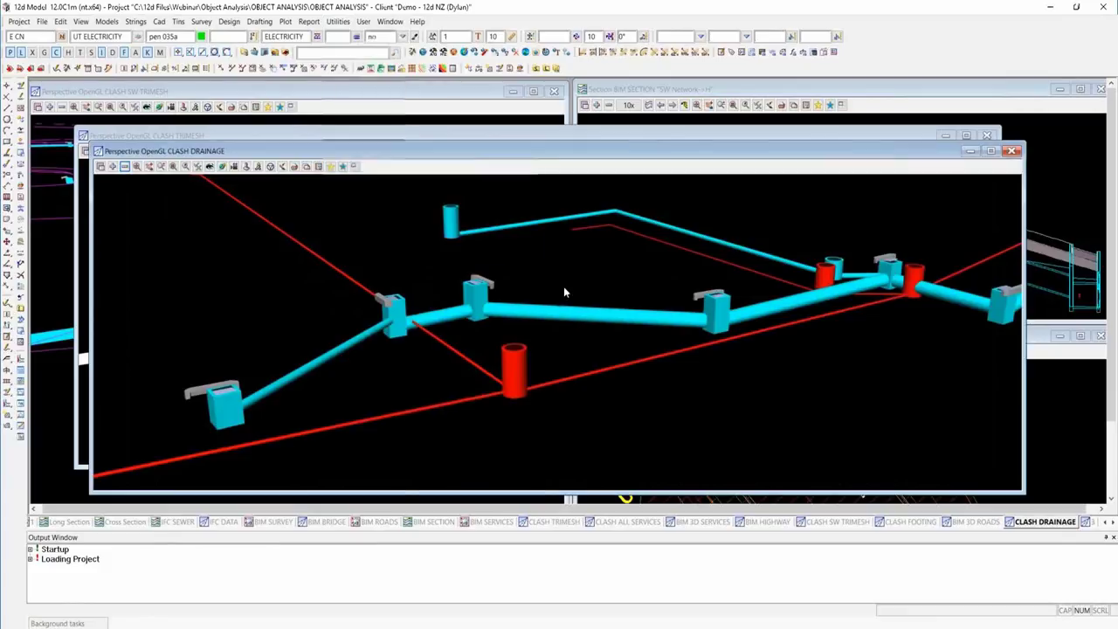
pyautogui.moveTo(592, 295); pyautogui.dragTo(727, 279)
pyautogui.moveTo(725, 288)
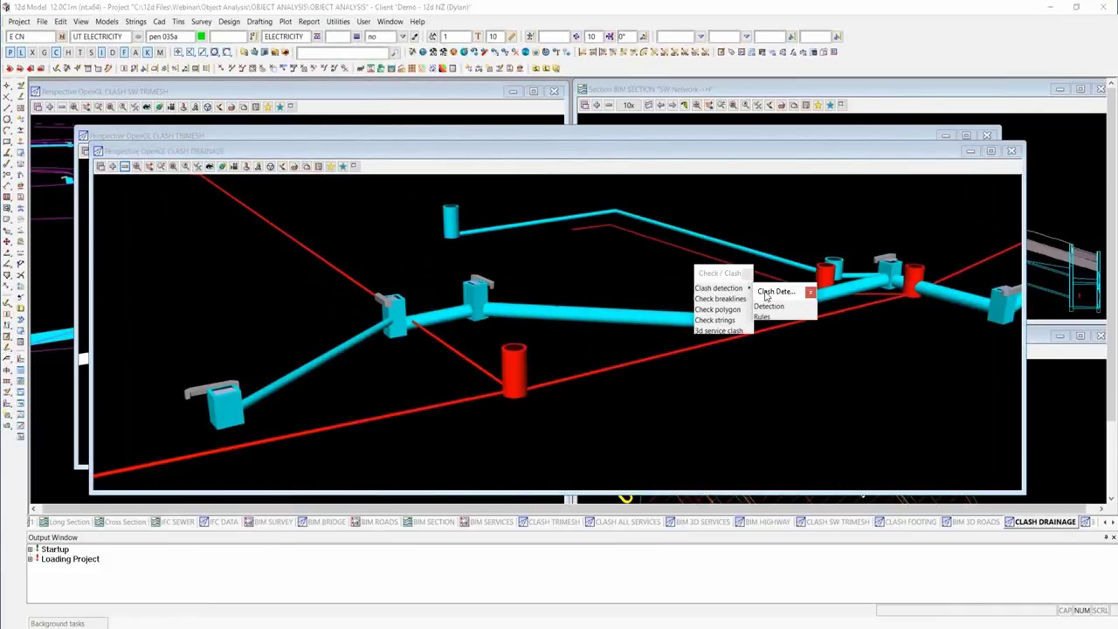
pyautogui.click(773, 307)
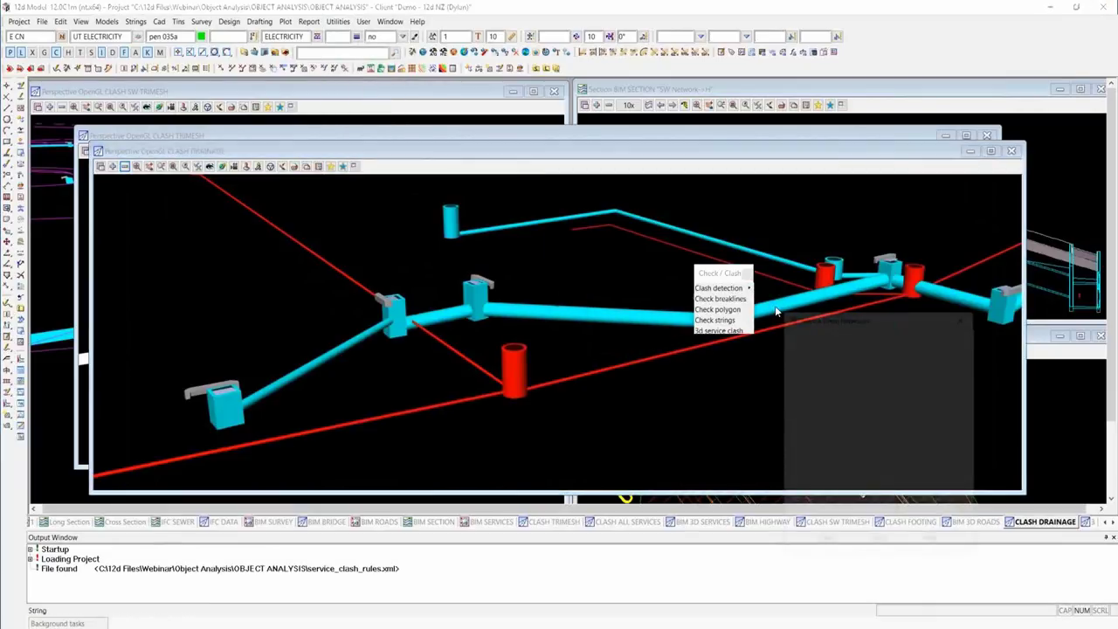
pyautogui.click(962, 318)
# Step: Load the saved panel layout Clash Drainage Simple.slx to open a prefilled Service Clash Detection panel
pyautogui.click(42, 21)
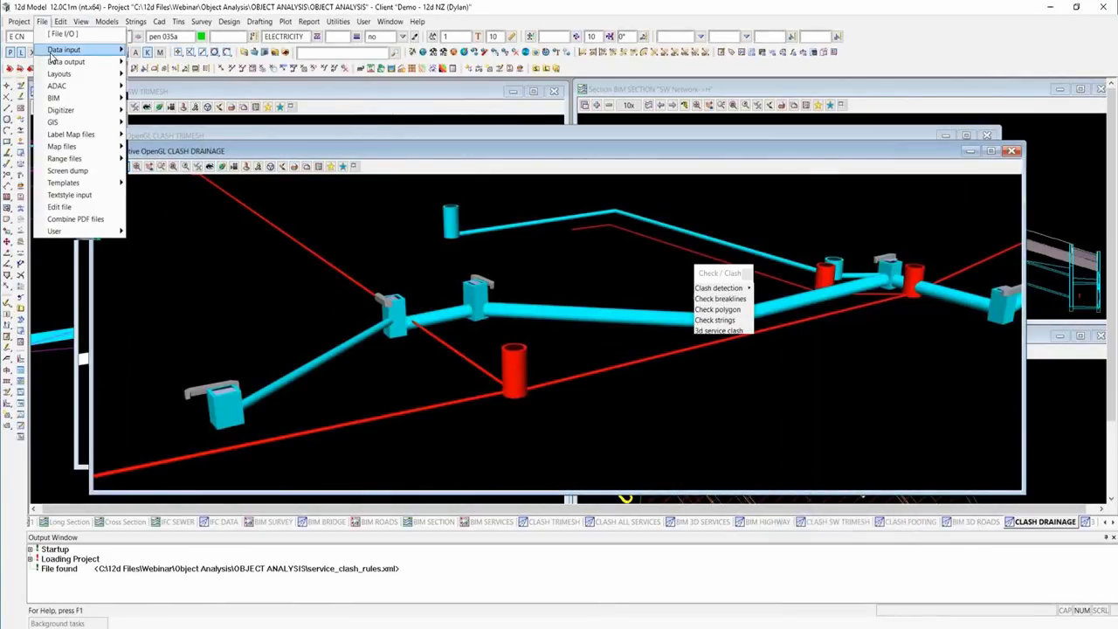
pyautogui.moveTo(105, 73)
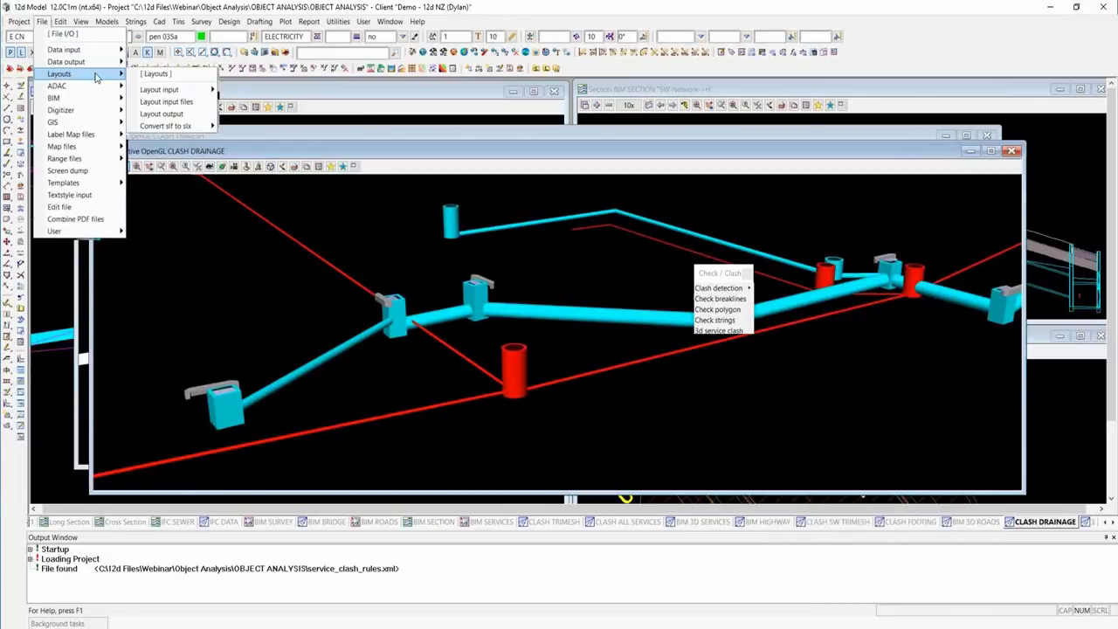
pyautogui.click(155, 74)
pyautogui.moveTo(170, 86); pyautogui.dragTo(787, 212)
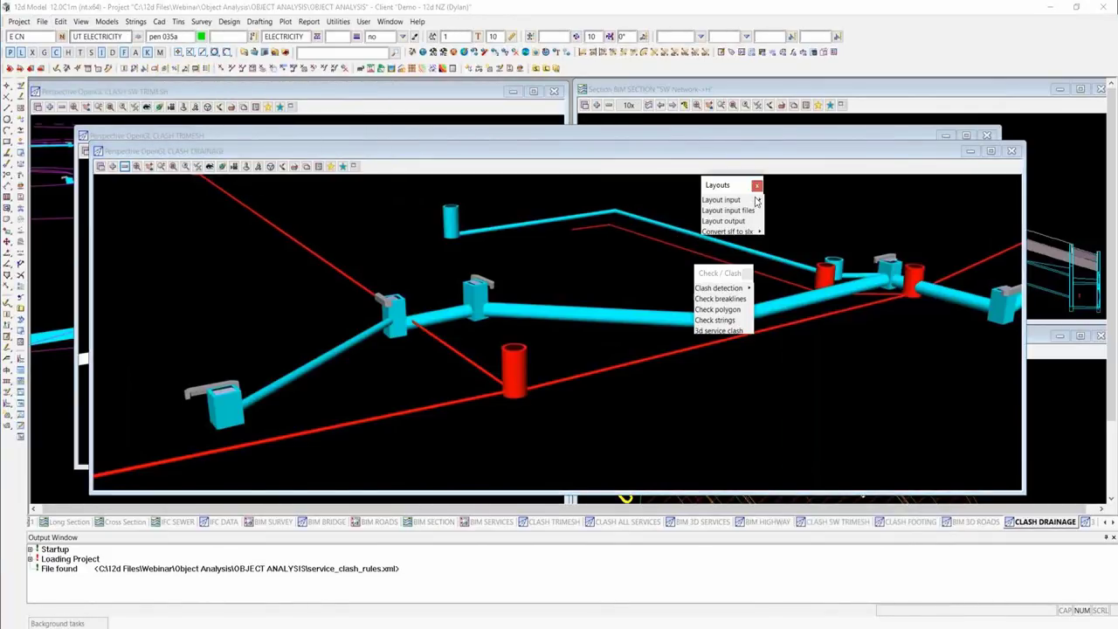
pyautogui.moveTo(742, 199)
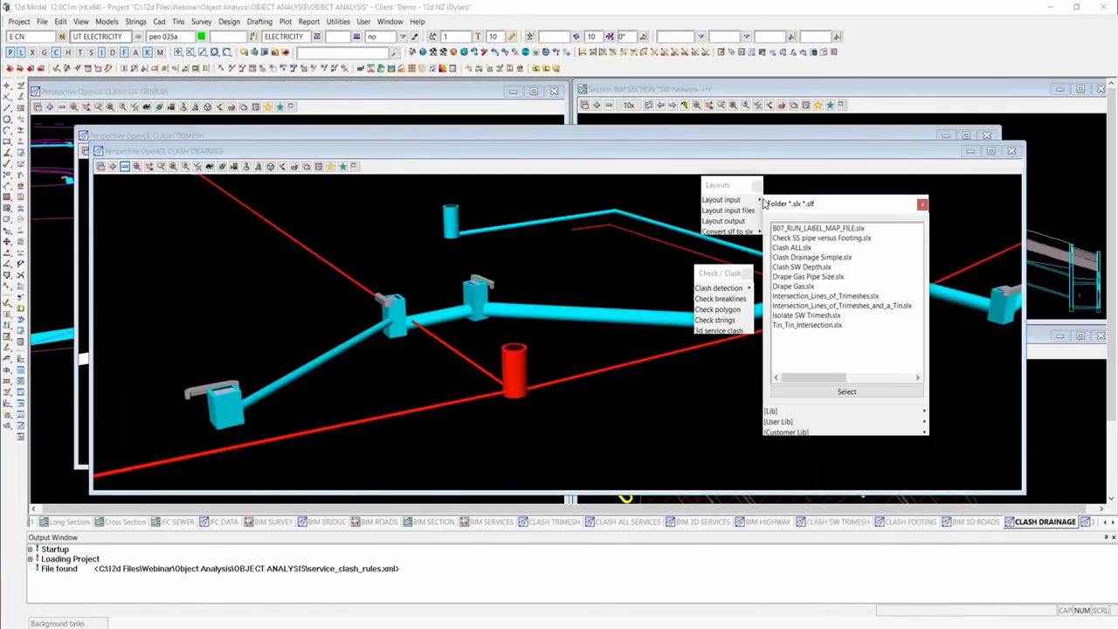
pyautogui.click(822, 258)
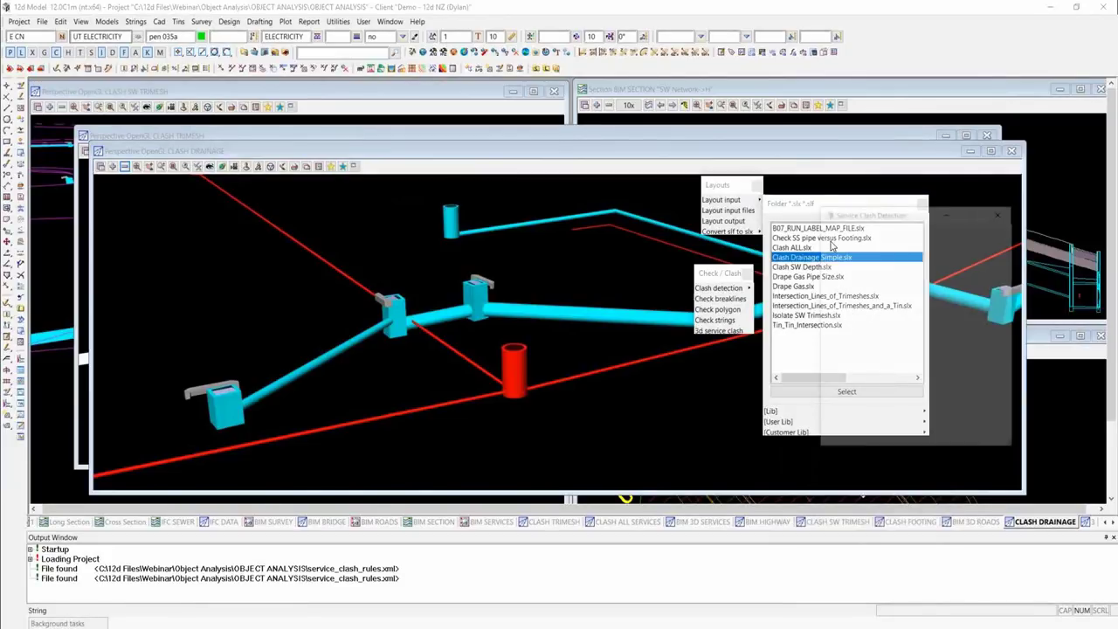
pyautogui.doubleClick(822, 259)
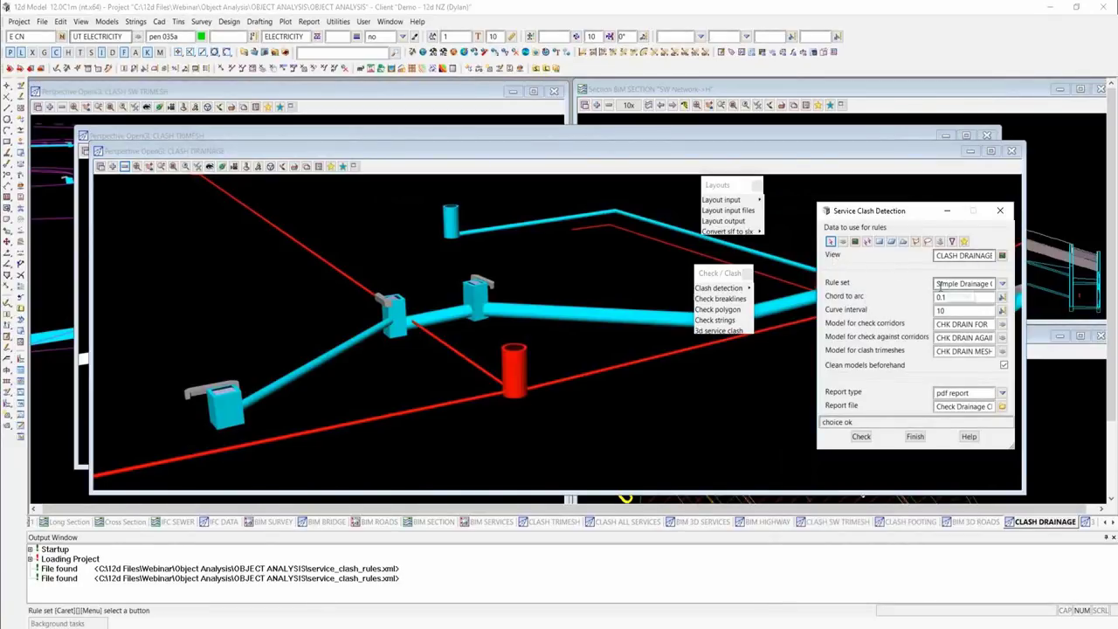
# Step: Set the rule set to Drainage Simple, review the CHK DRAIN FOR and CHK DRAIN AGAINST corridor models, and run the check
pyautogui.click(1002, 283)
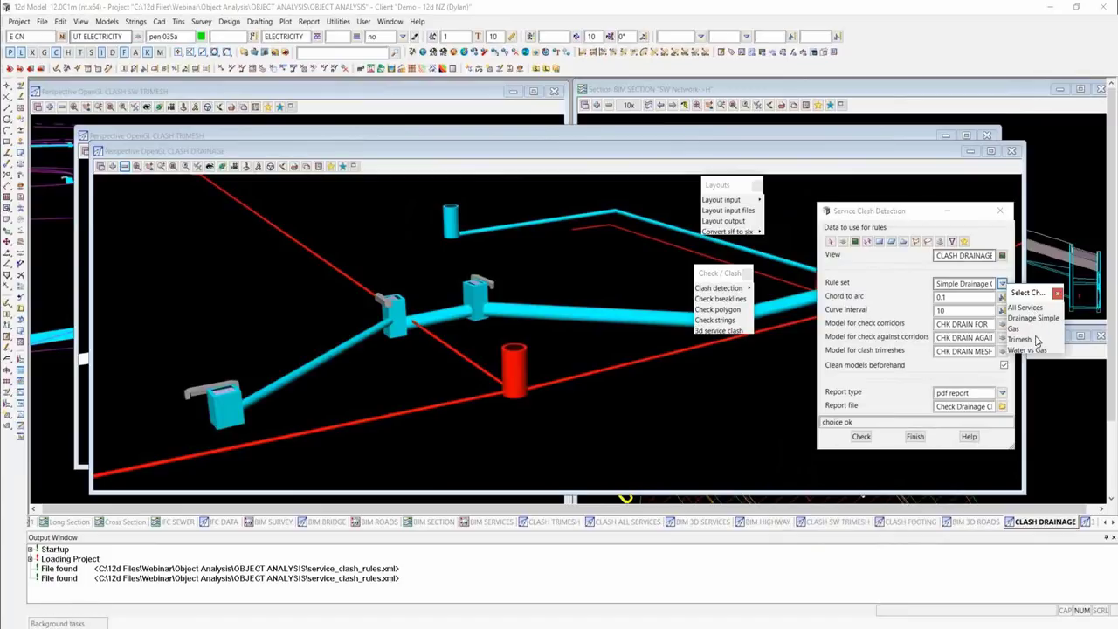
pyautogui.click(1035, 318)
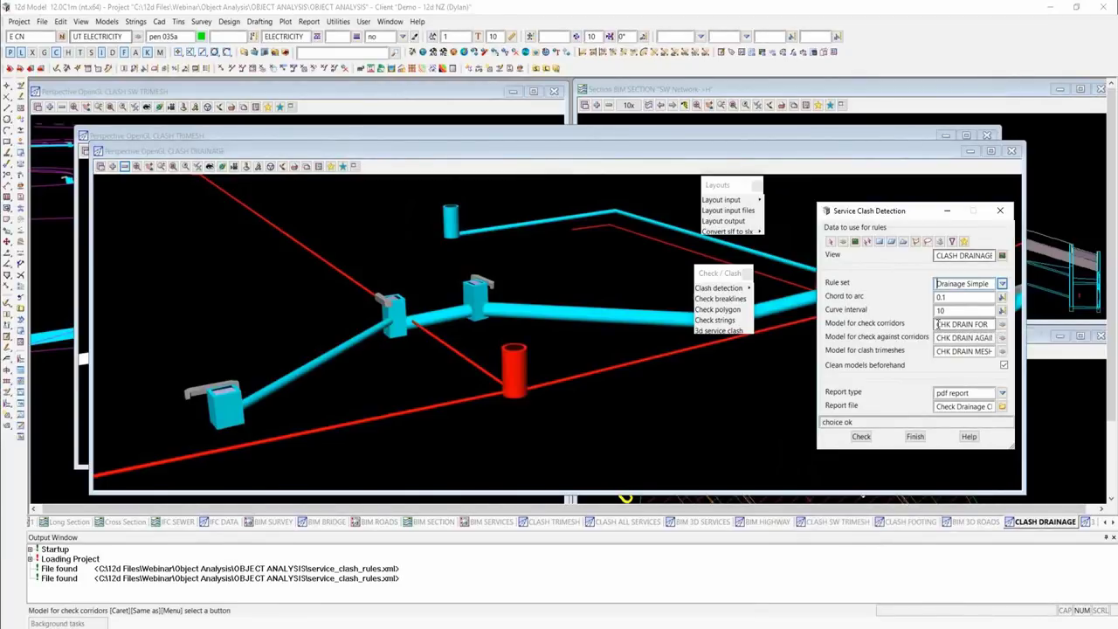
pyautogui.click(987, 325)
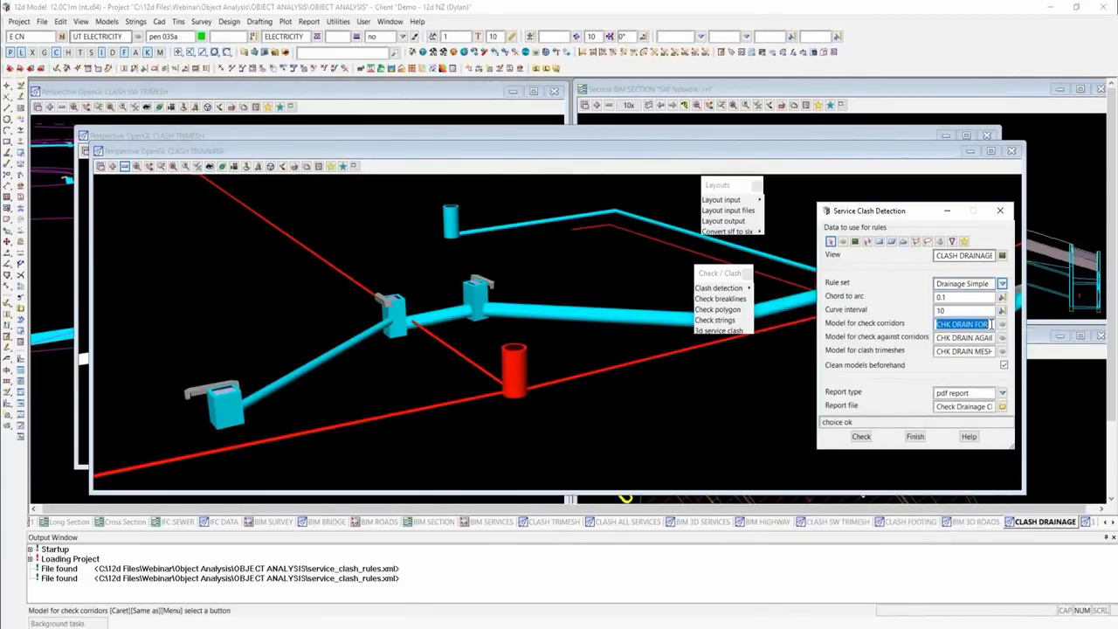
pyautogui.click(992, 324)
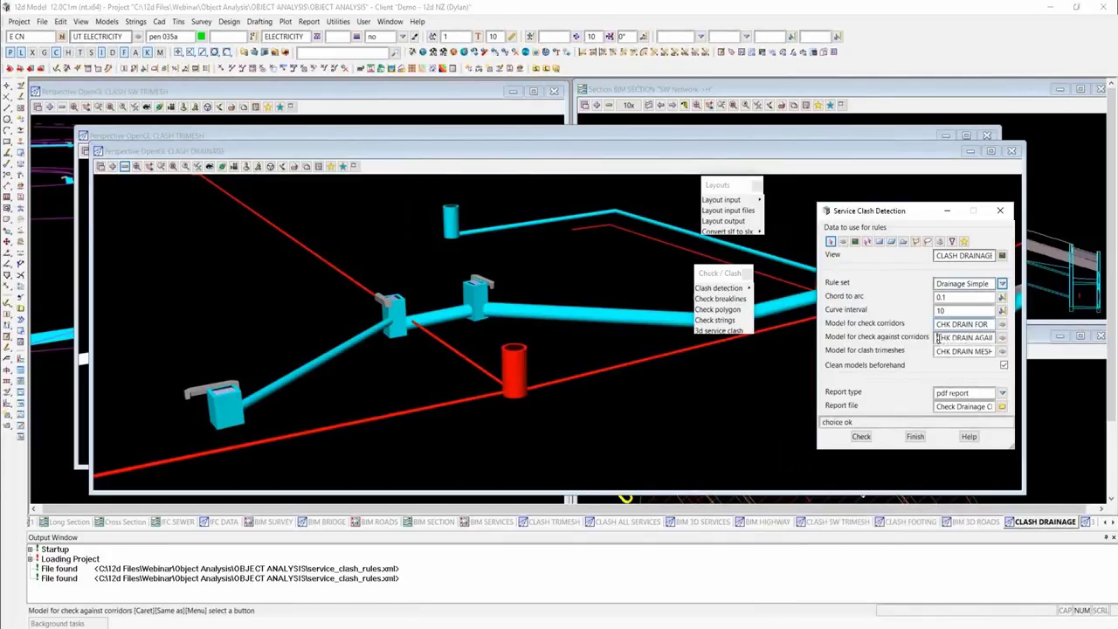
pyautogui.moveTo(938, 337); pyautogui.dragTo(996, 341)
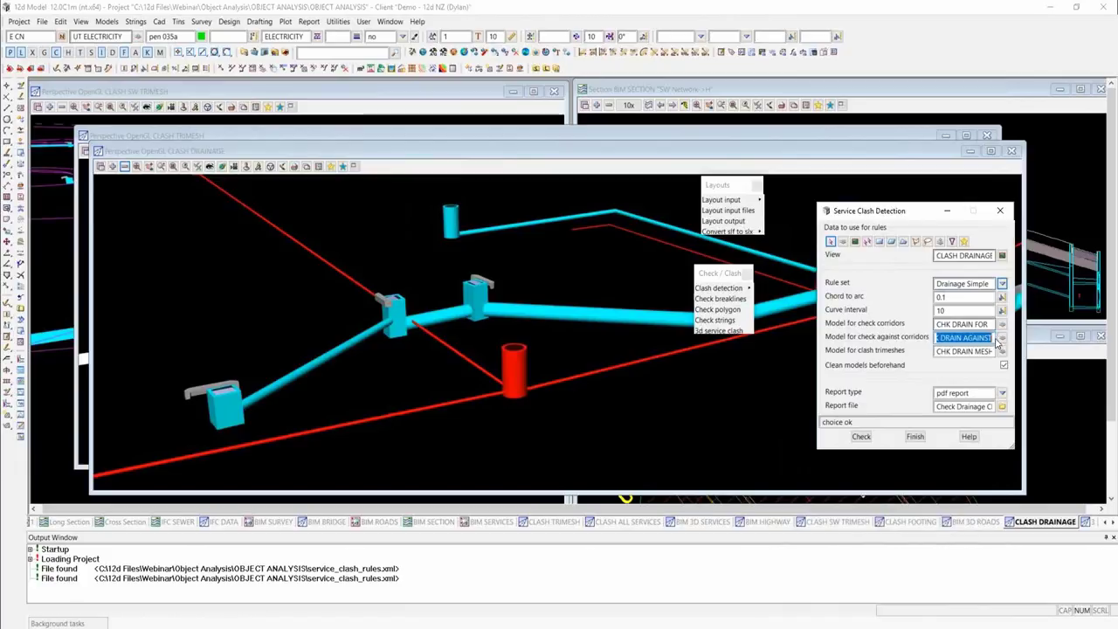
pyautogui.click(994, 337)
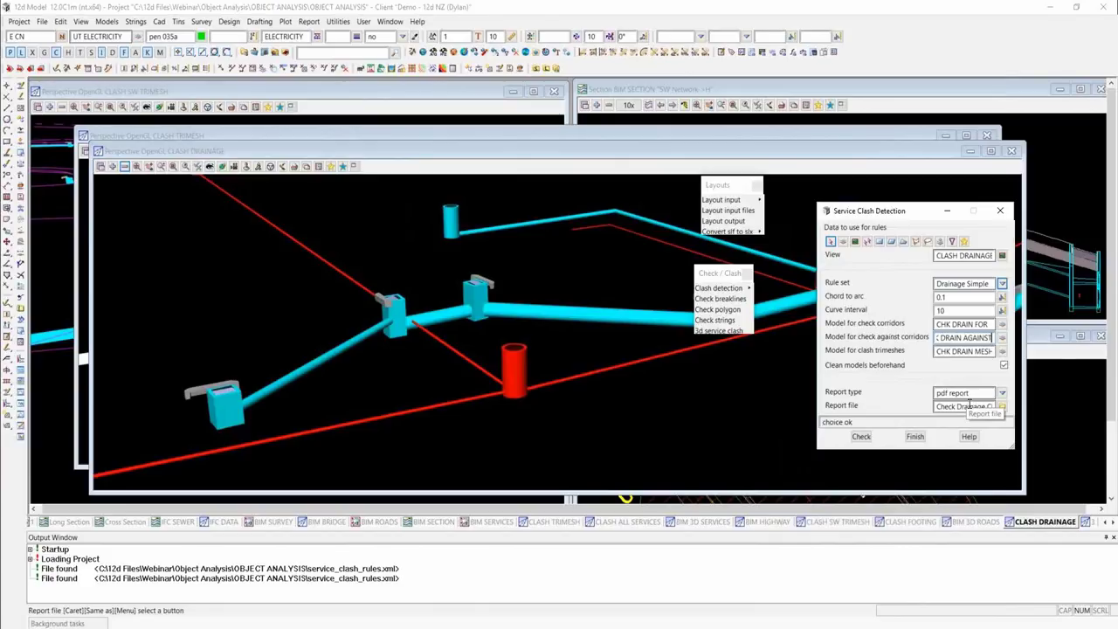
pyautogui.click(856, 438)
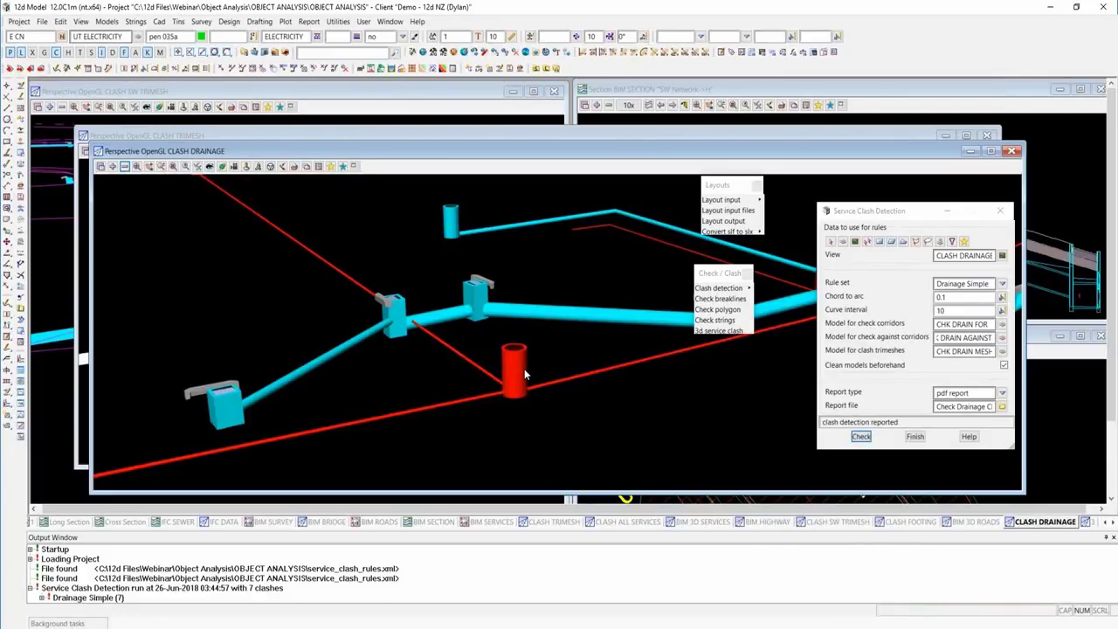
# Step: Open the Check Drainage Clash.pdf report and read its project details and Clash Rules summary
pyautogui.click(1003, 407)
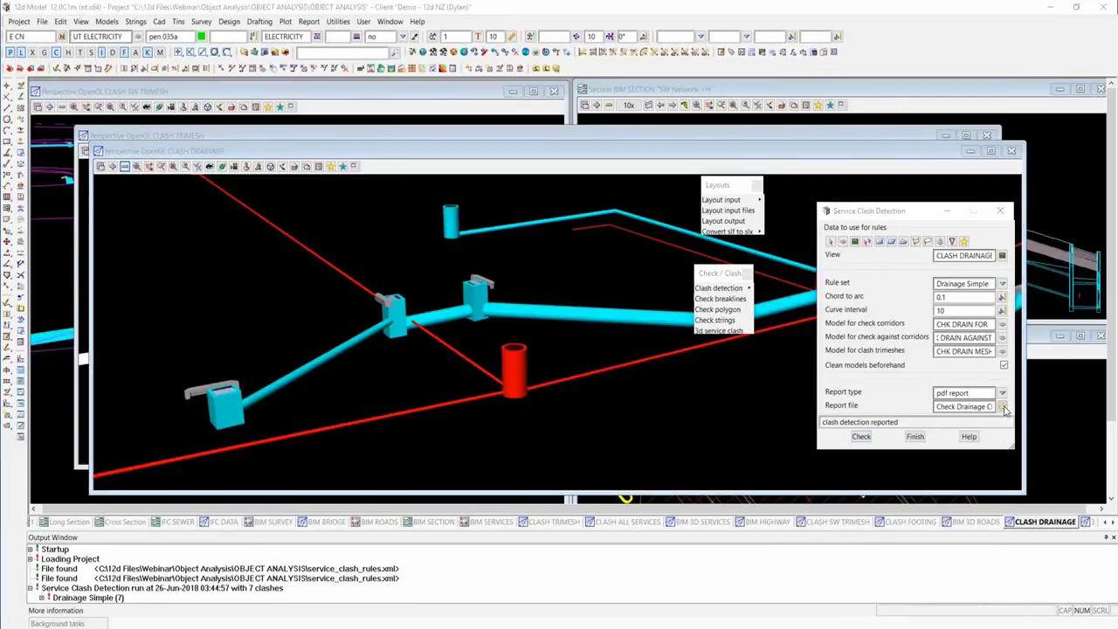
pyautogui.click(1000, 521)
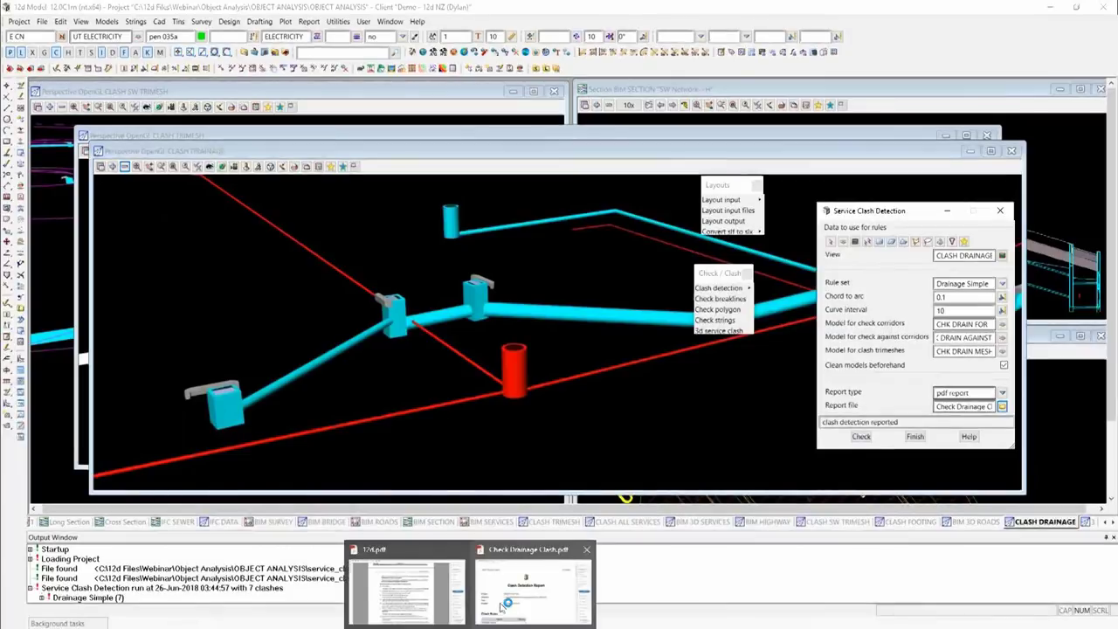
pyautogui.click(501, 606)
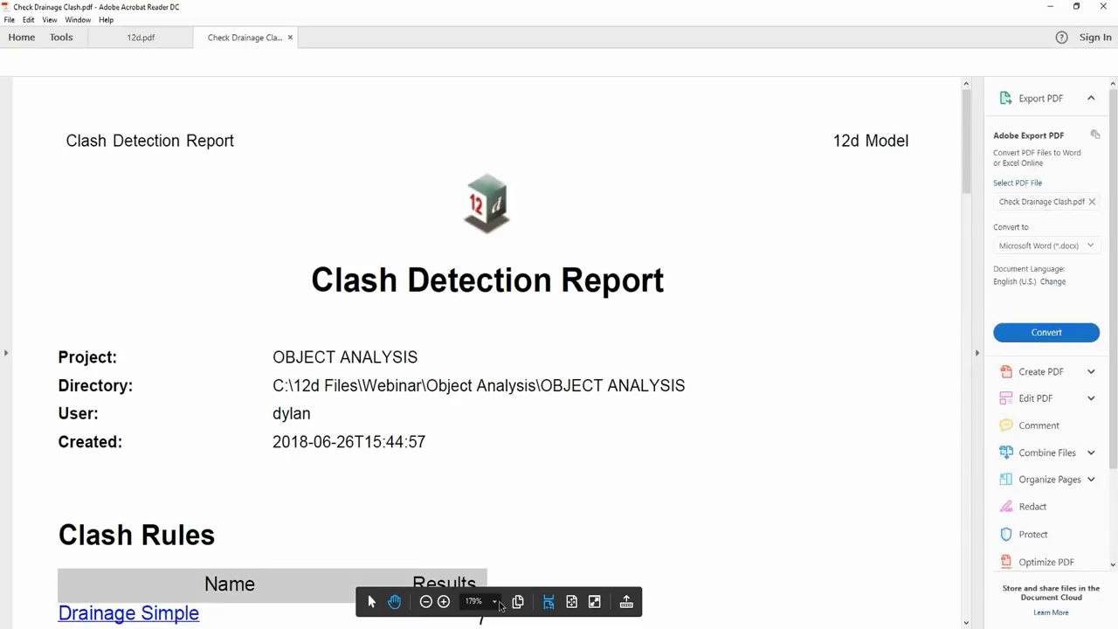
pyautogui.scroll(-1, 372, 233)
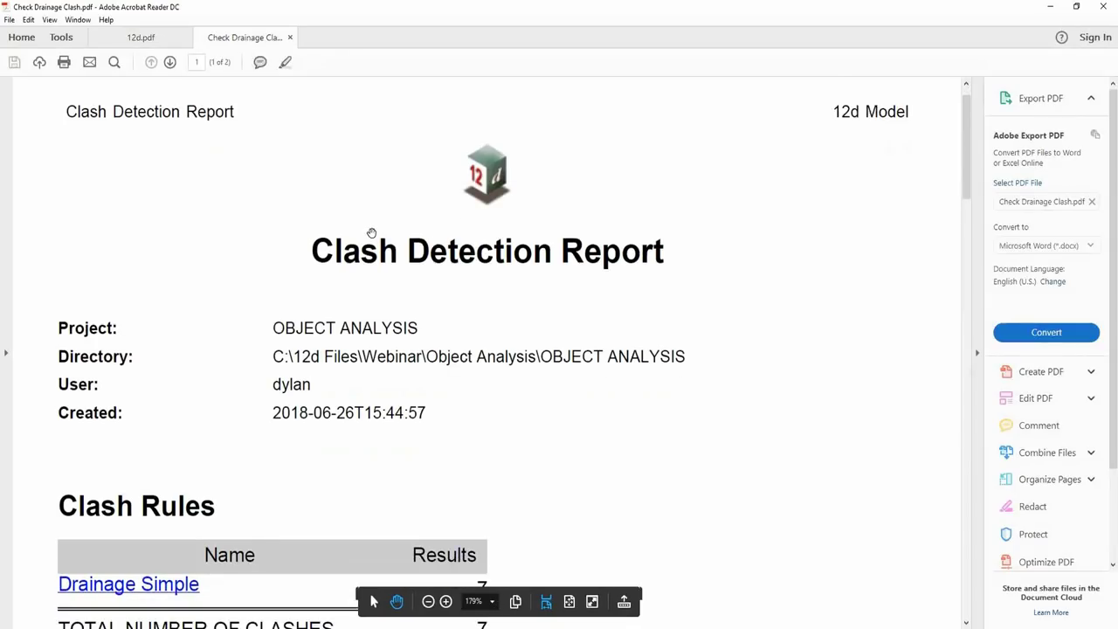
pyautogui.scroll(-3, 371, 233)
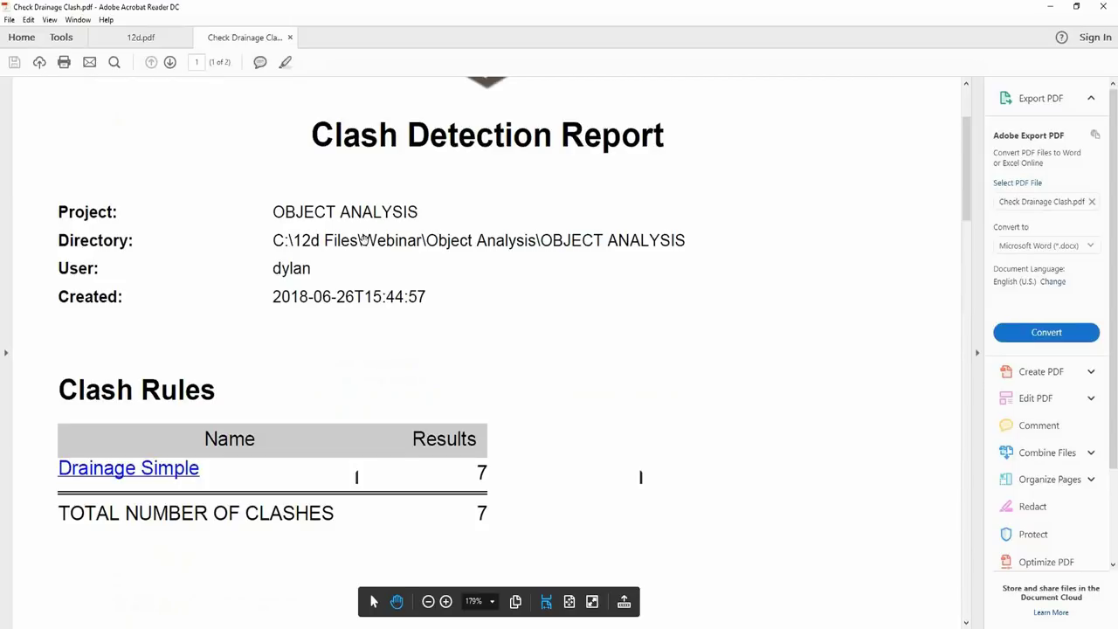
pyautogui.scroll(-3, 366, 249)
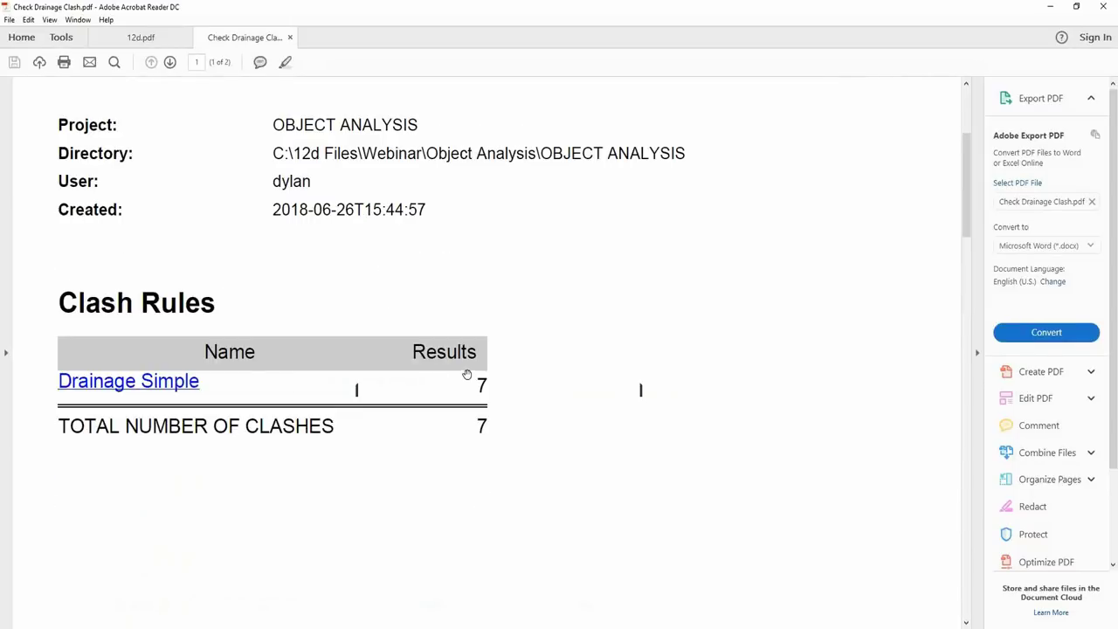
pyautogui.scroll(-3, 559, 271)
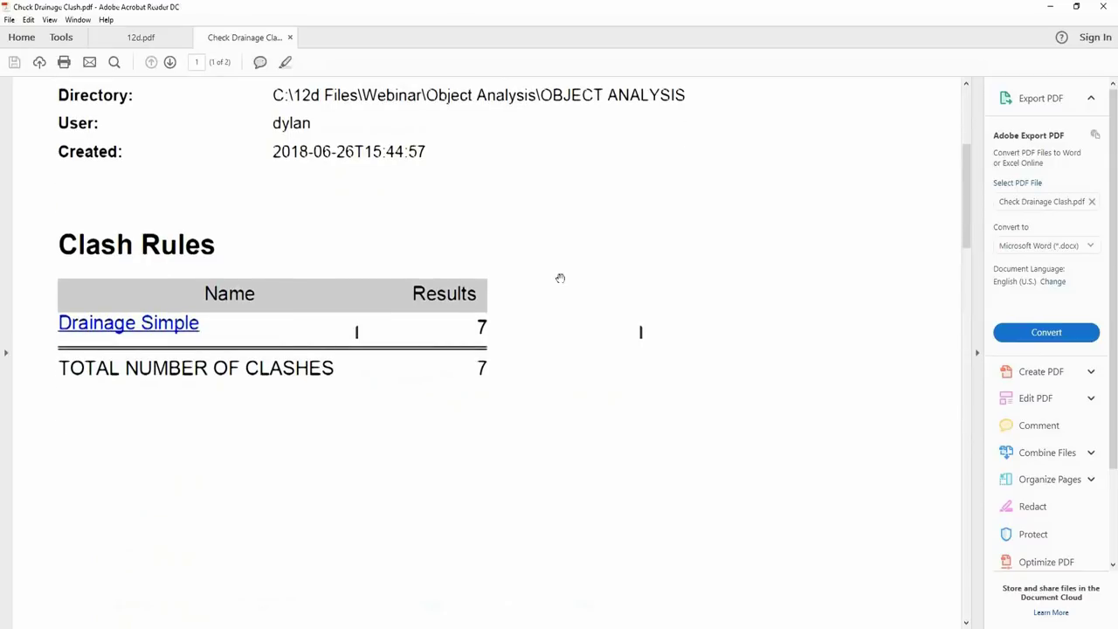
# Step: Follow the Drainage Simple link to read the rule parameters and clash location table, and close all open PDFs
pyautogui.click(129, 293)
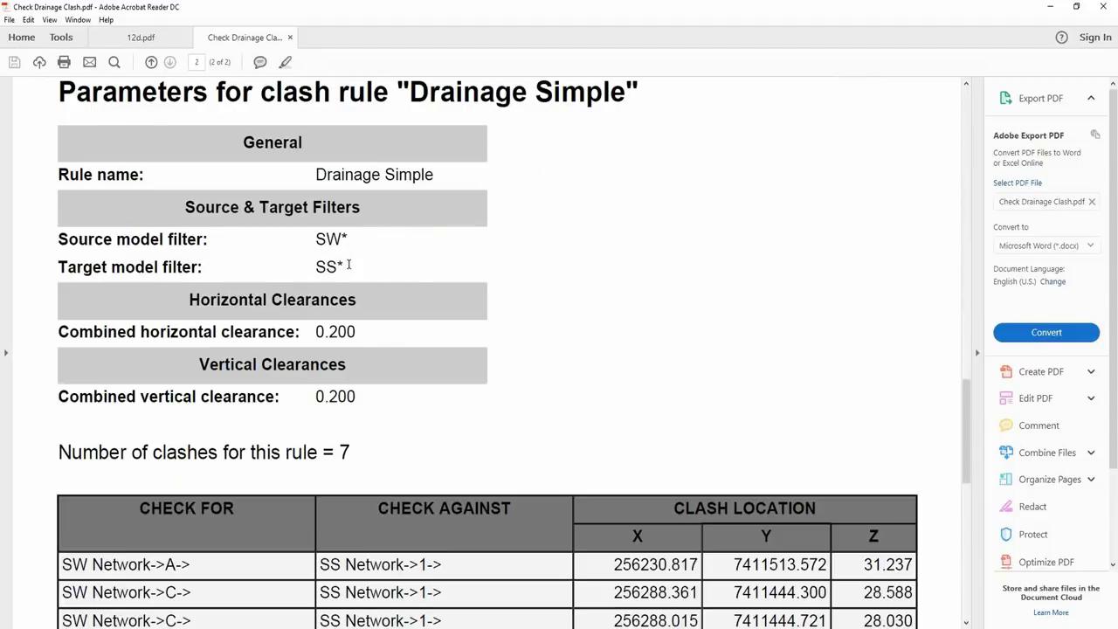
pyautogui.scroll(-1, 345, 235)
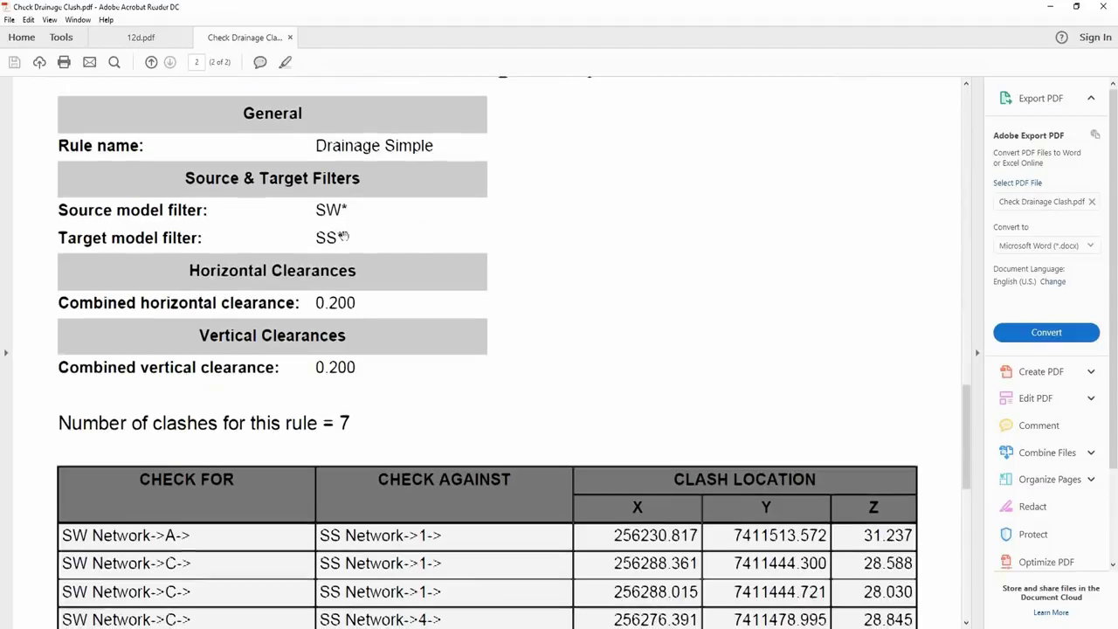
pyautogui.scroll(-2, 345, 235)
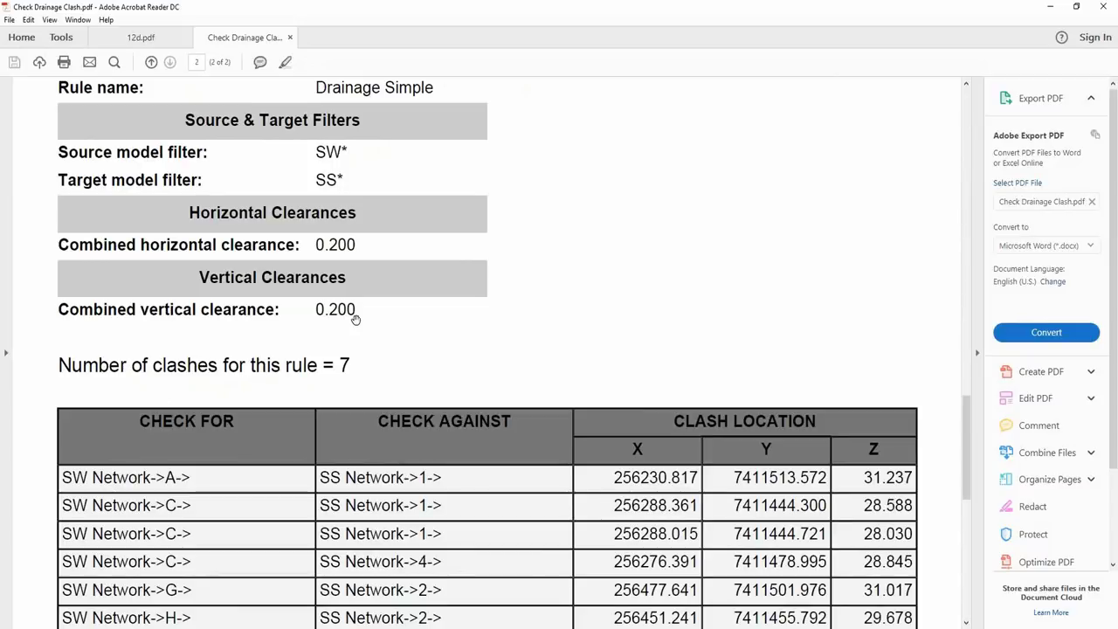
pyautogui.scroll(-1, 397, 222)
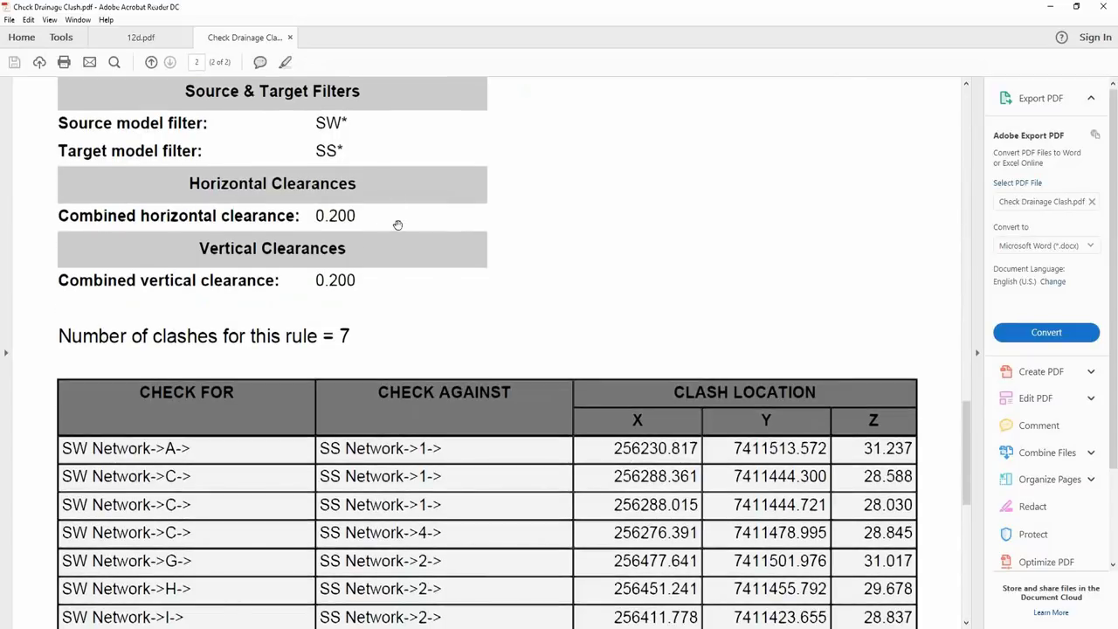
pyautogui.scroll(-3, 398, 226)
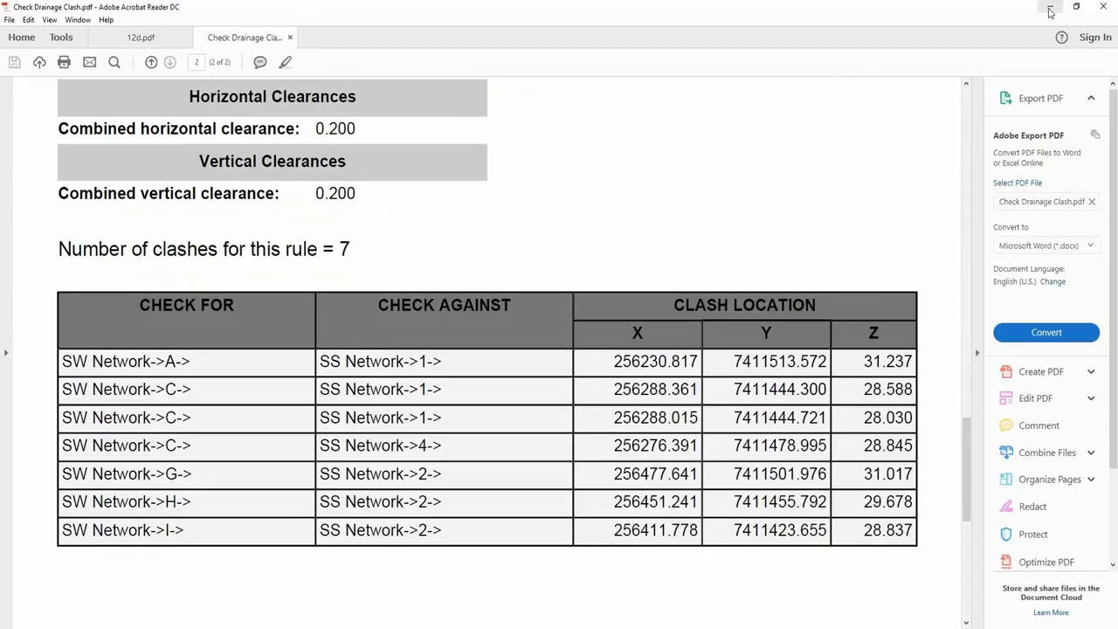
pyautogui.click(1105, 11)
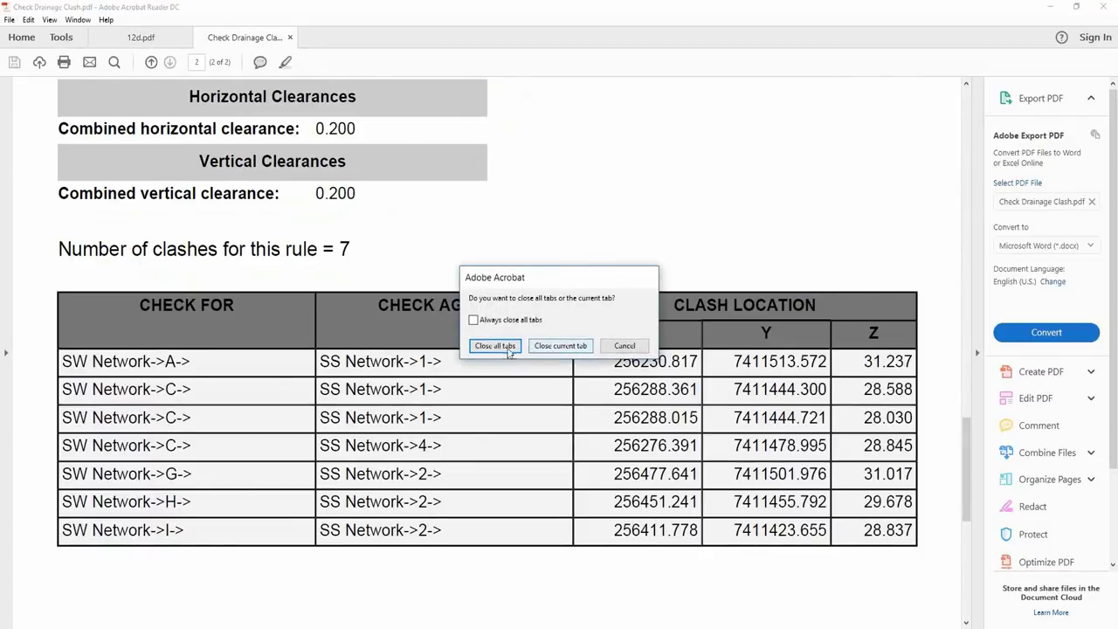
pyautogui.click(509, 348)
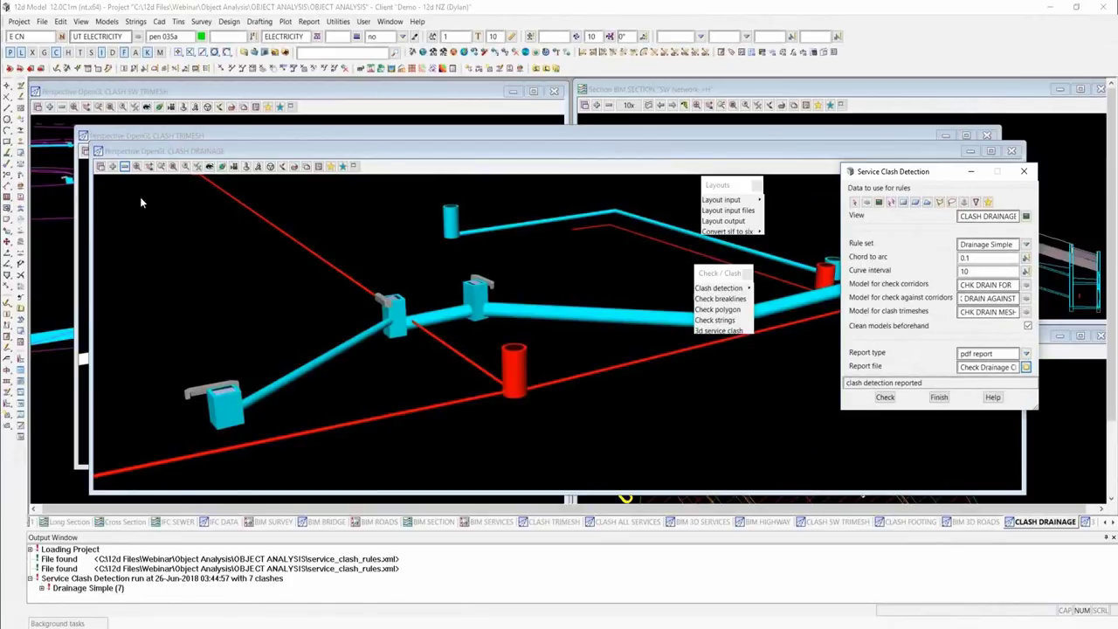
# Step: Add the CHK DRAIN FOR model to the CLASH DRAINAGE view and inspect the corridor around the stormwater pipe
pyautogui.click(113, 166)
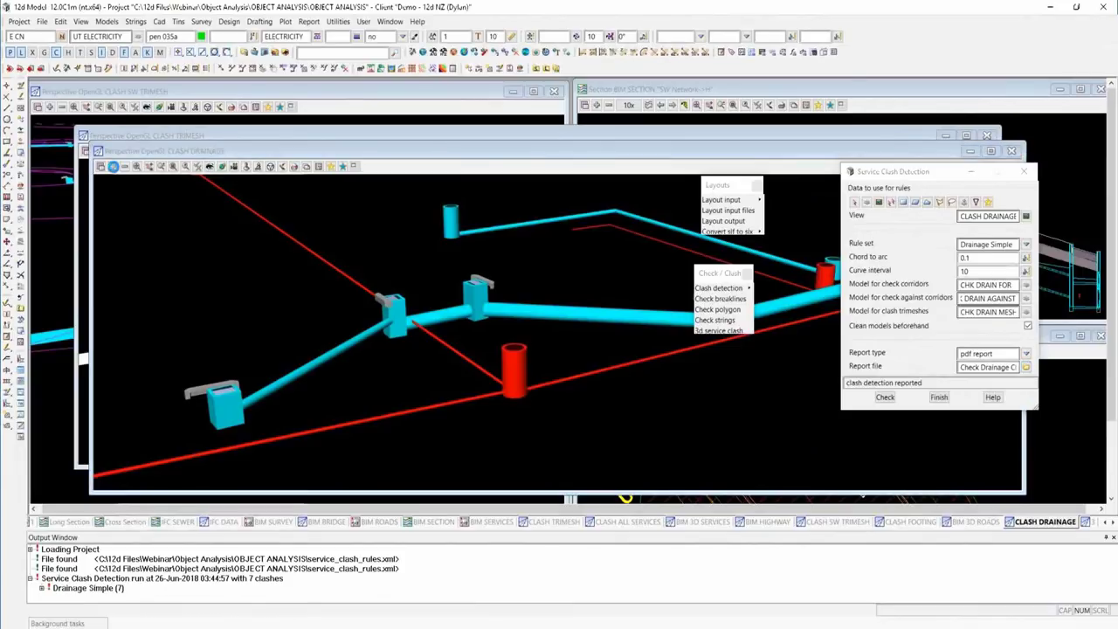
pyautogui.click(138, 194)
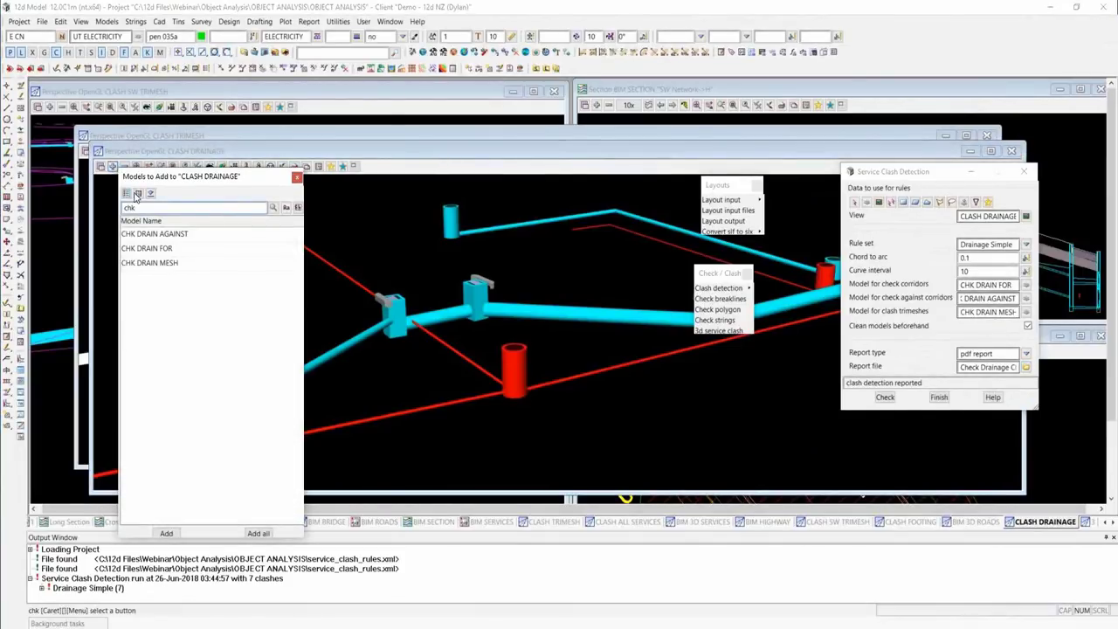
pyautogui.doubleClick(210, 250)
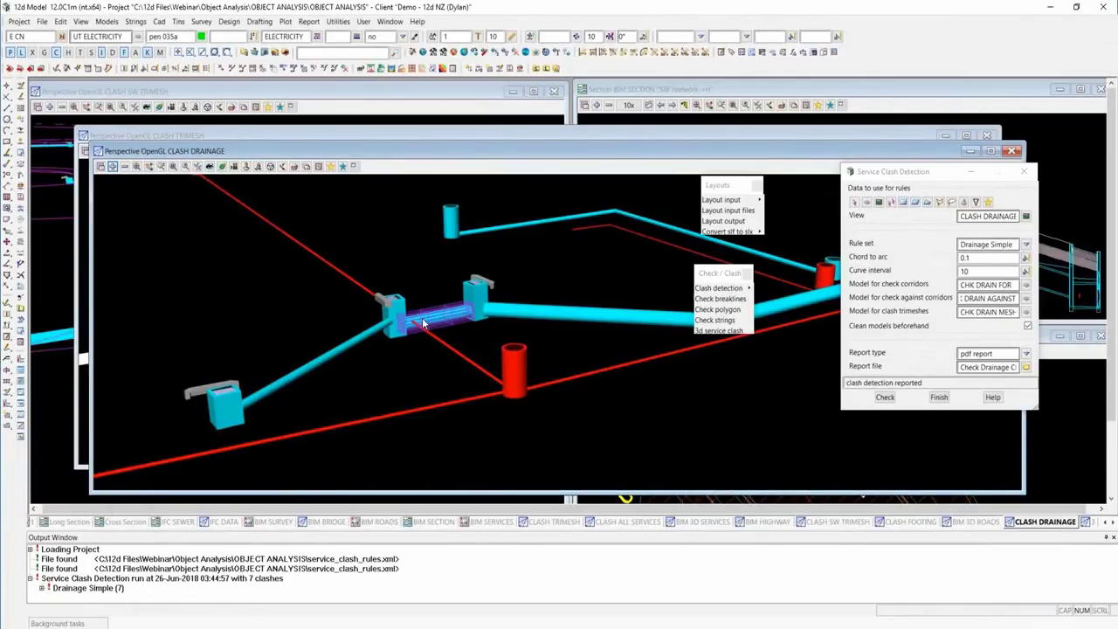
pyautogui.scroll(1, 422, 324)
pyautogui.scroll(4, 423, 324)
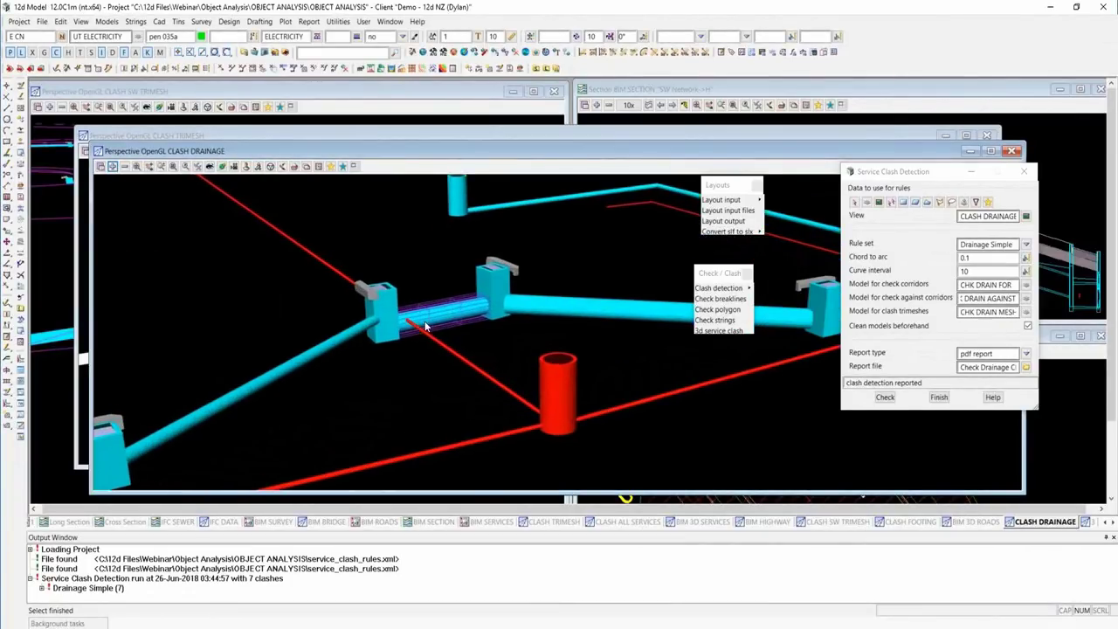
pyautogui.scroll(1, 414, 313)
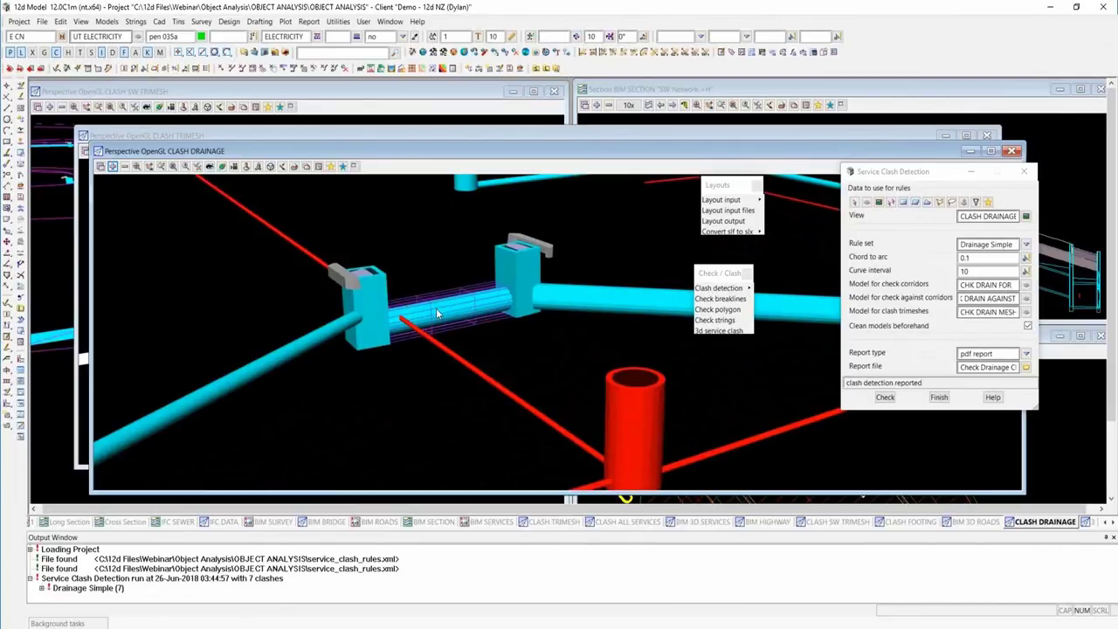
# Step: Add the CHK DRAIN AGAINST model to the CLASH DRAINAGE view
pyautogui.click(112, 167)
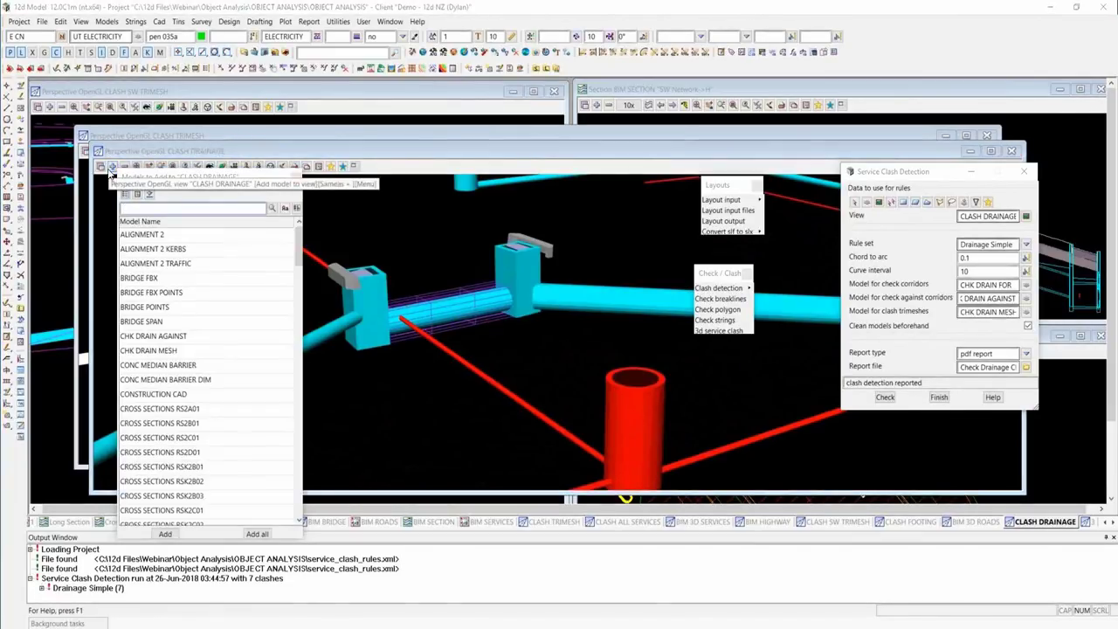
pyautogui.click(291, 183)
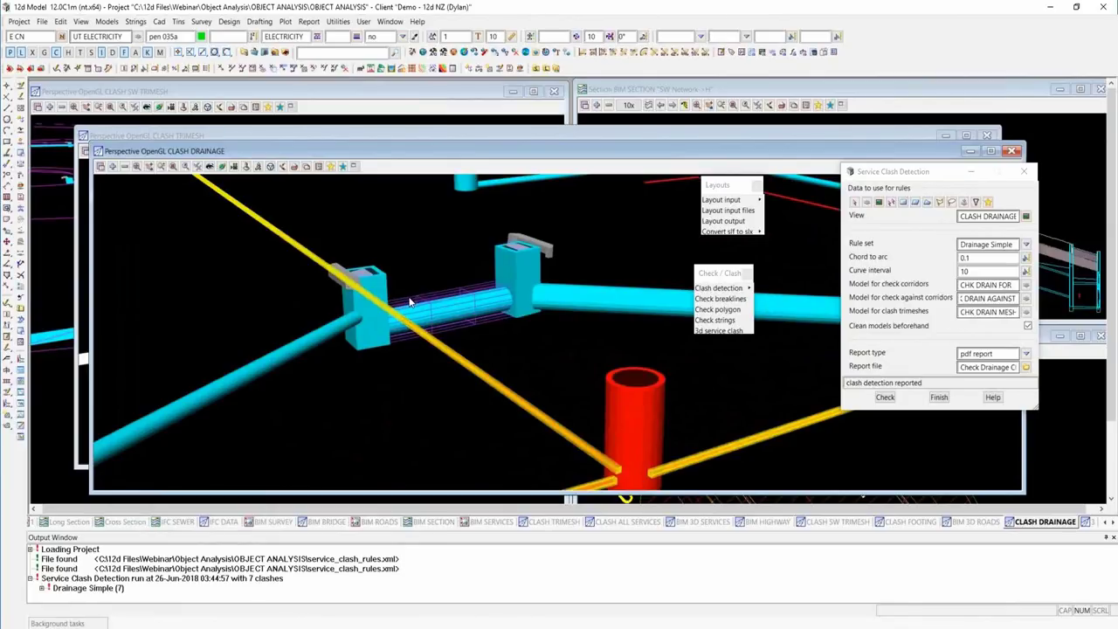
pyautogui.moveTo(411, 301); pyautogui.dragTo(331, 384)
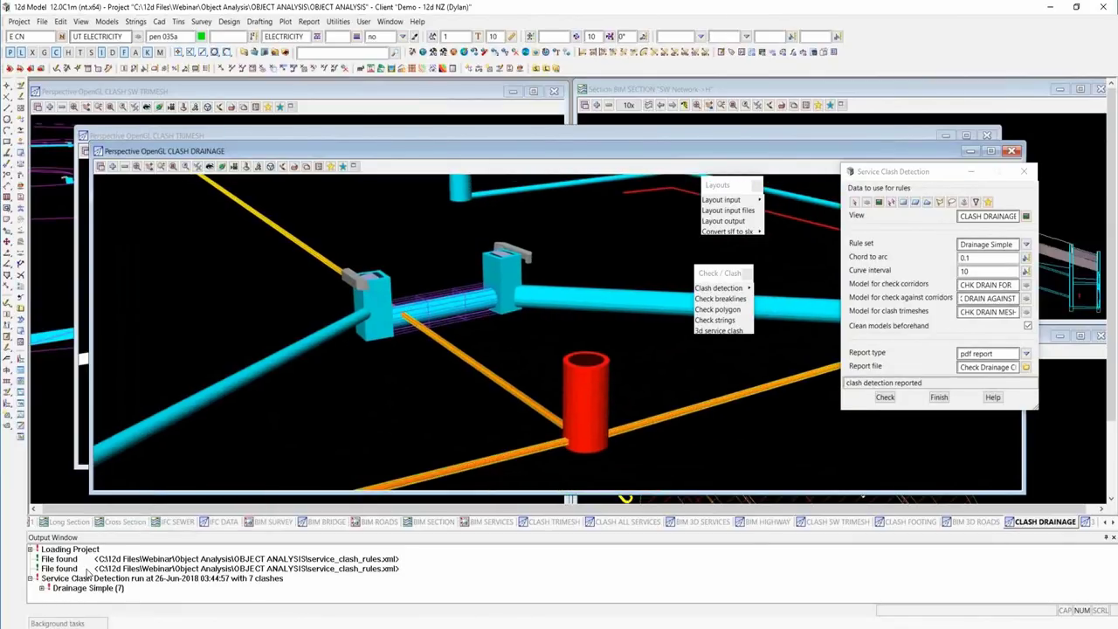
# Step: Expand the Drainage Simple results in the output and examine where the sewer corridor meets the stormwater pipe between the two pits
pyautogui.click(42, 589)
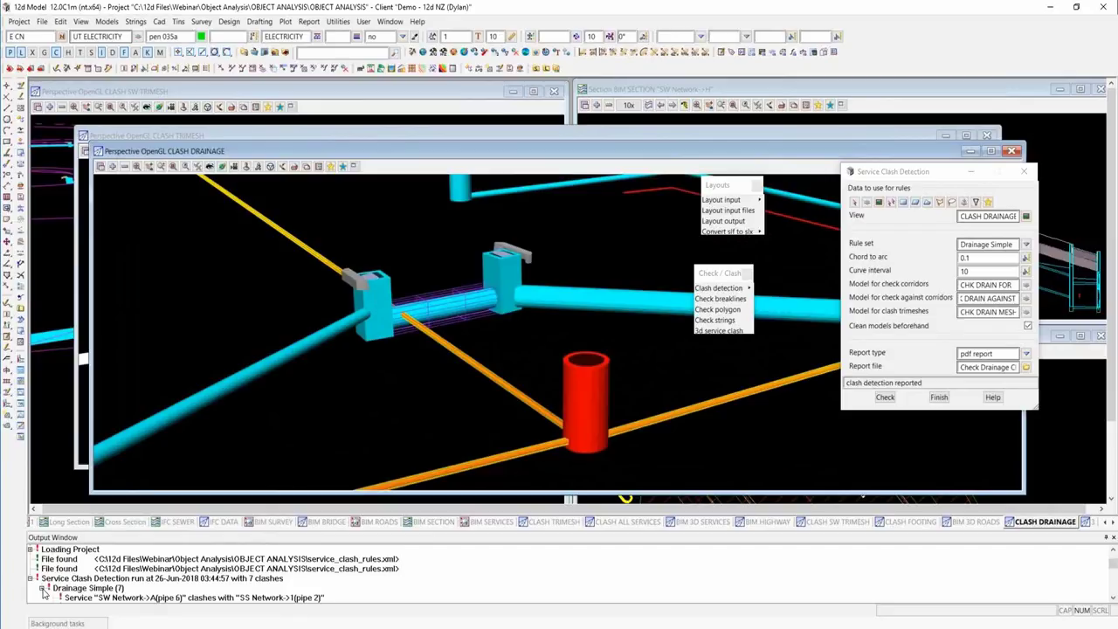
pyautogui.scroll(2, 390, 330)
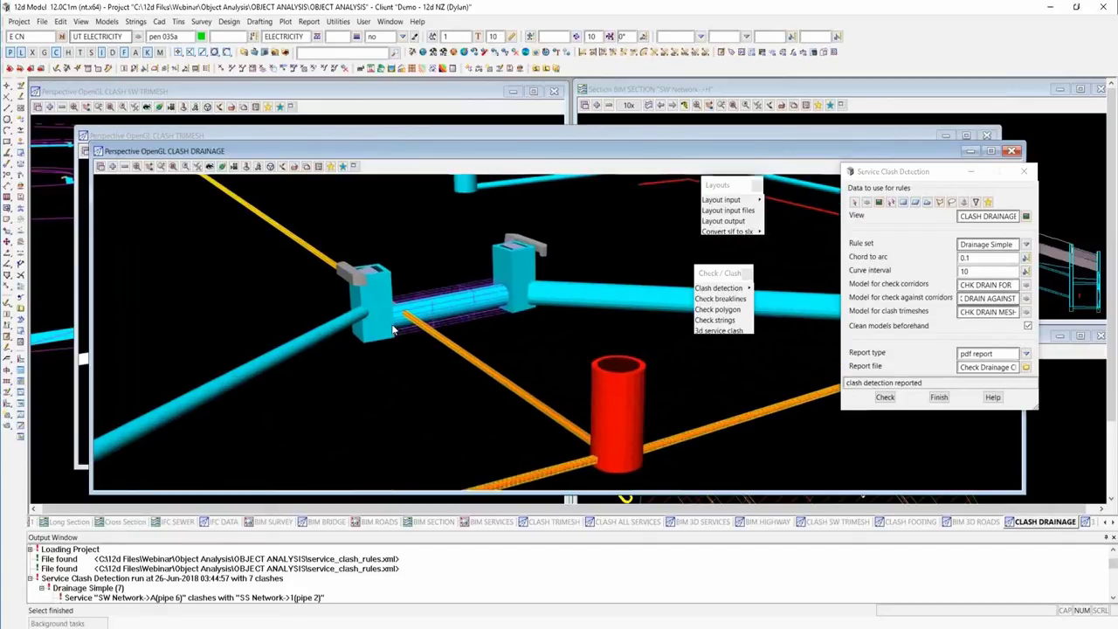
pyautogui.scroll(2, 400, 313)
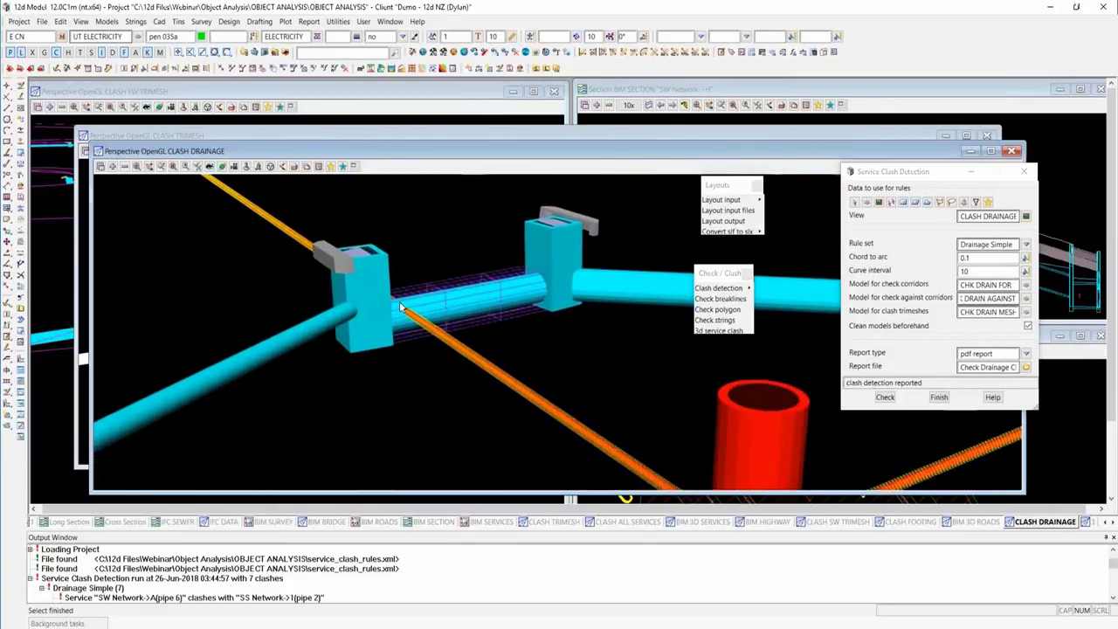
pyautogui.scroll(3, 403, 311)
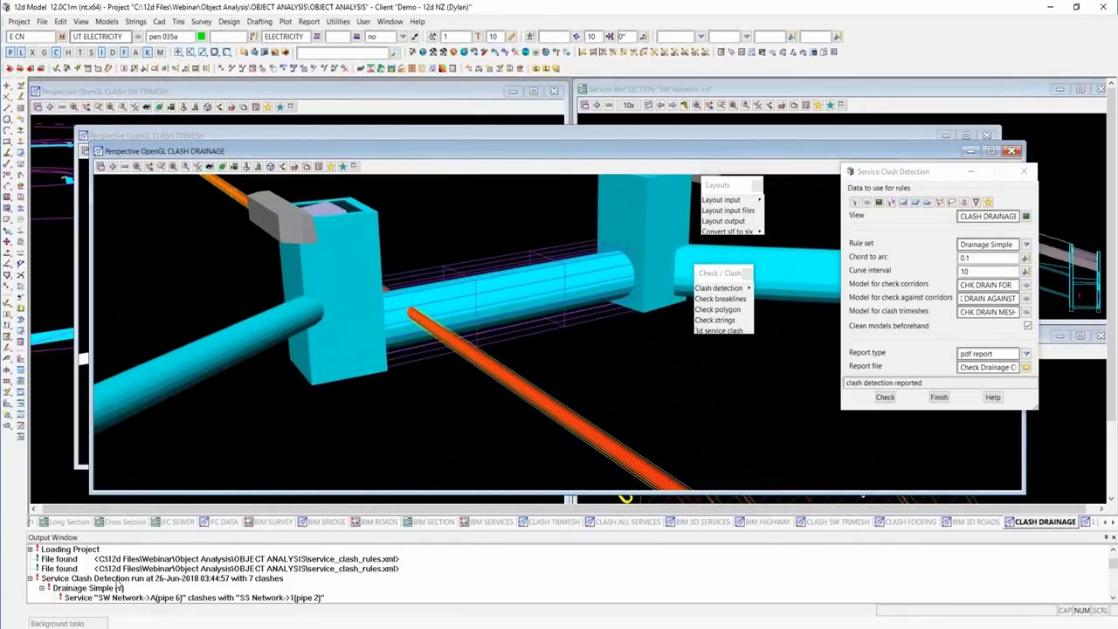
pyautogui.scroll(-1, 180, 560)
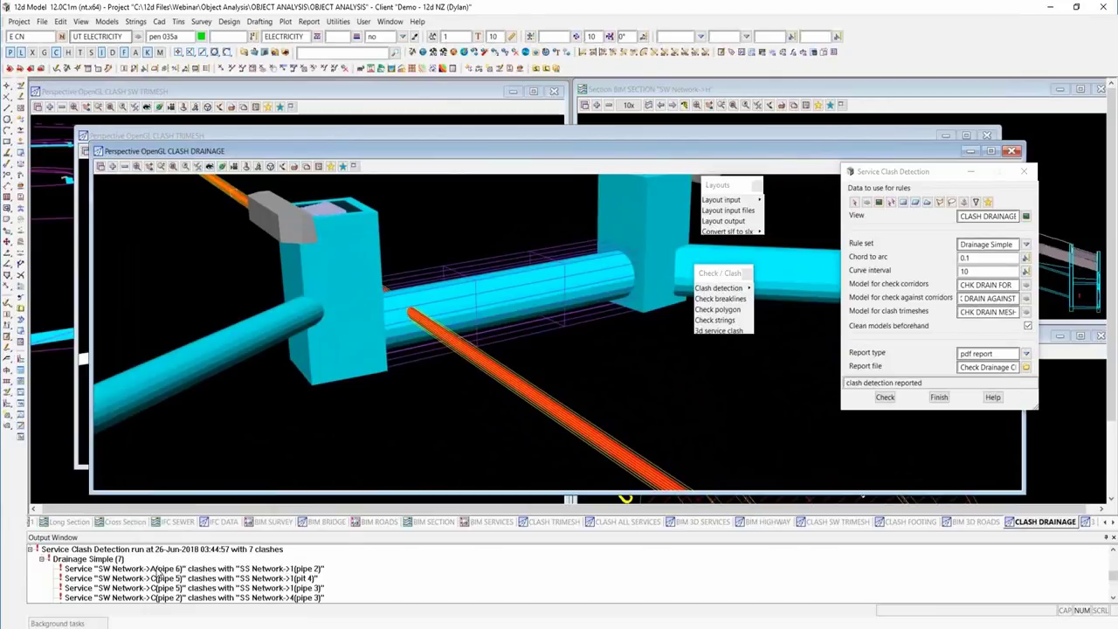
# Step: Step through the listed clashes to locate each in the view, returning to SW Network->C (pipe 5) against SS Network->1 (pipe 3), and check the clash trimesh model name
pyautogui.click(154, 570)
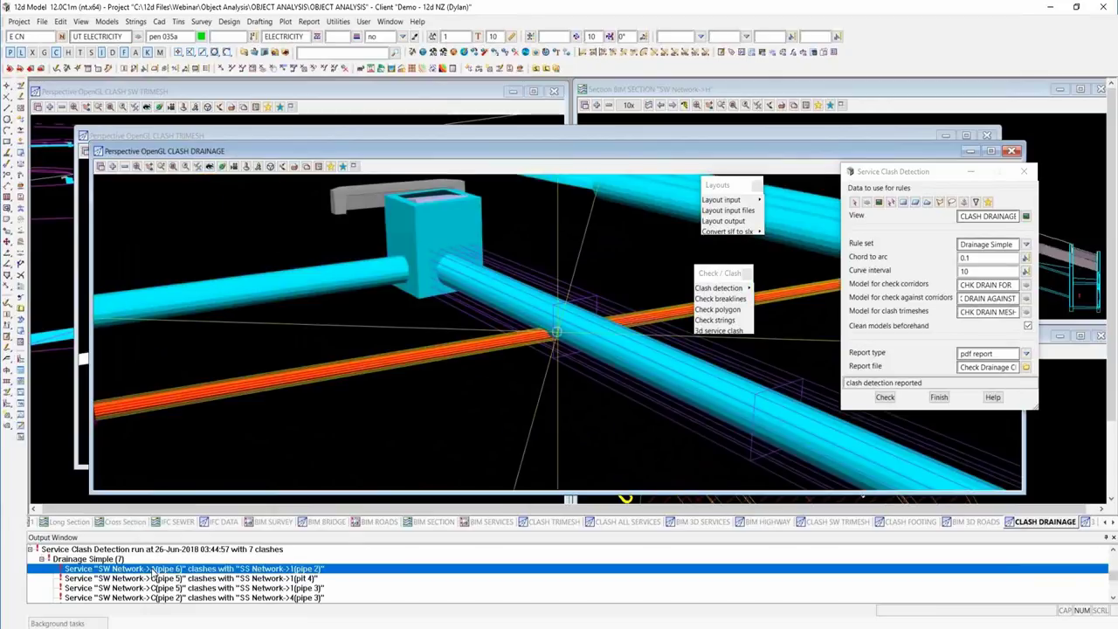
pyautogui.click(154, 576)
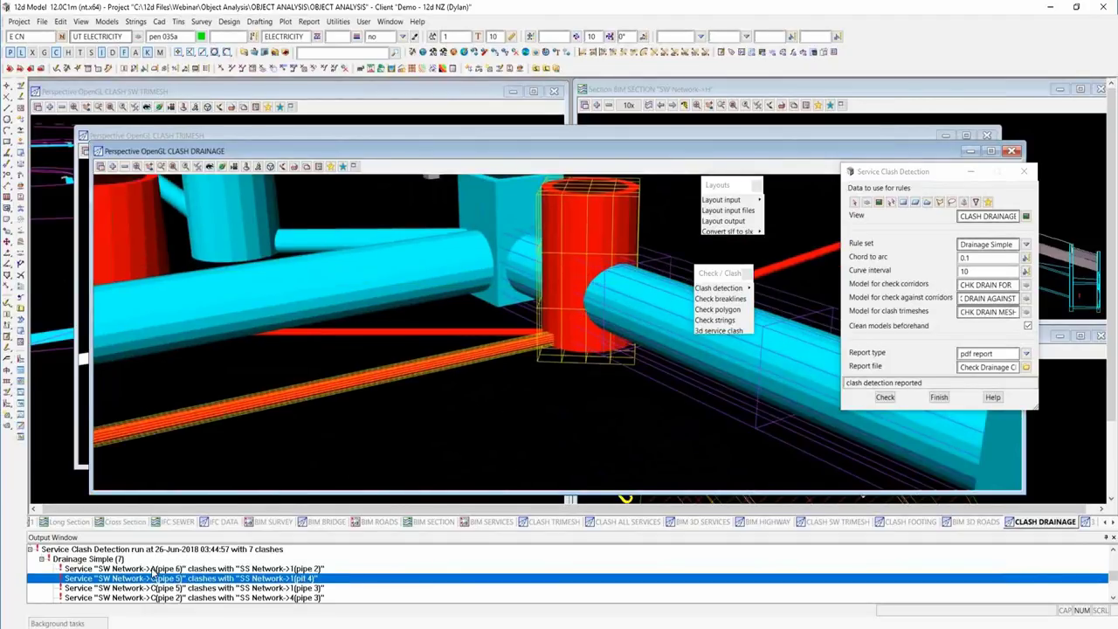
pyautogui.press('Down')
pyautogui.press('Down')
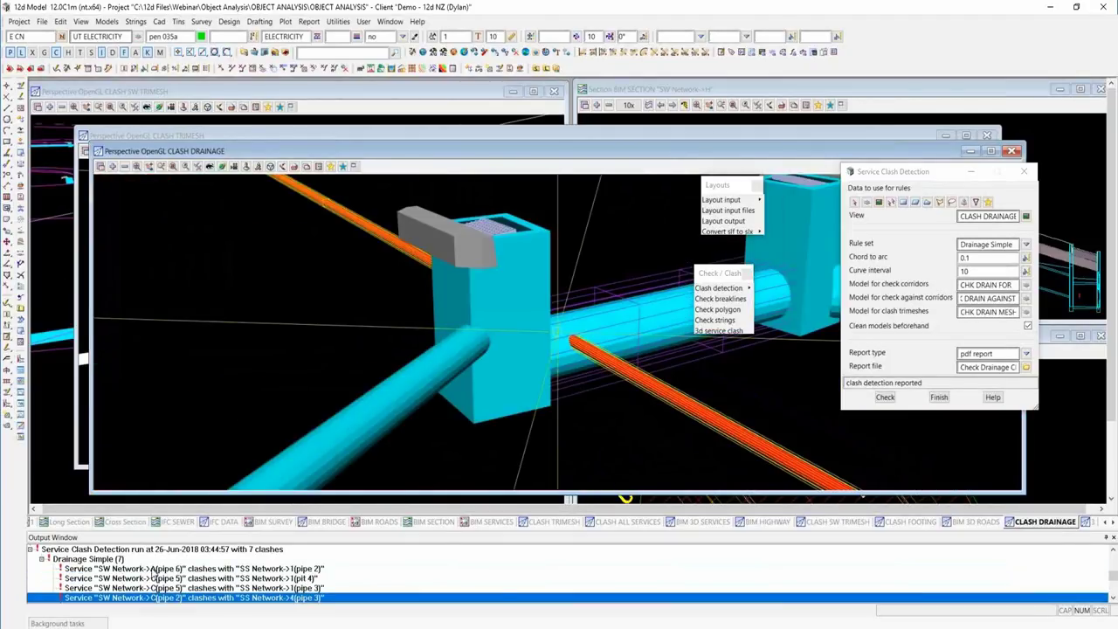
pyautogui.press('Down')
pyautogui.press('Up')
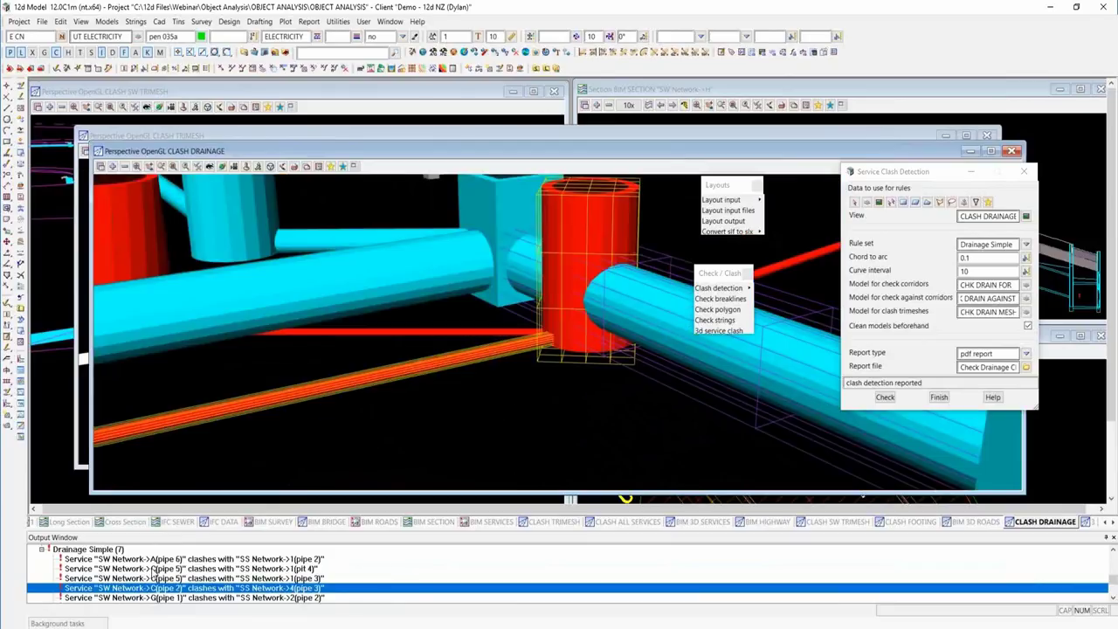
pyautogui.press('Up')
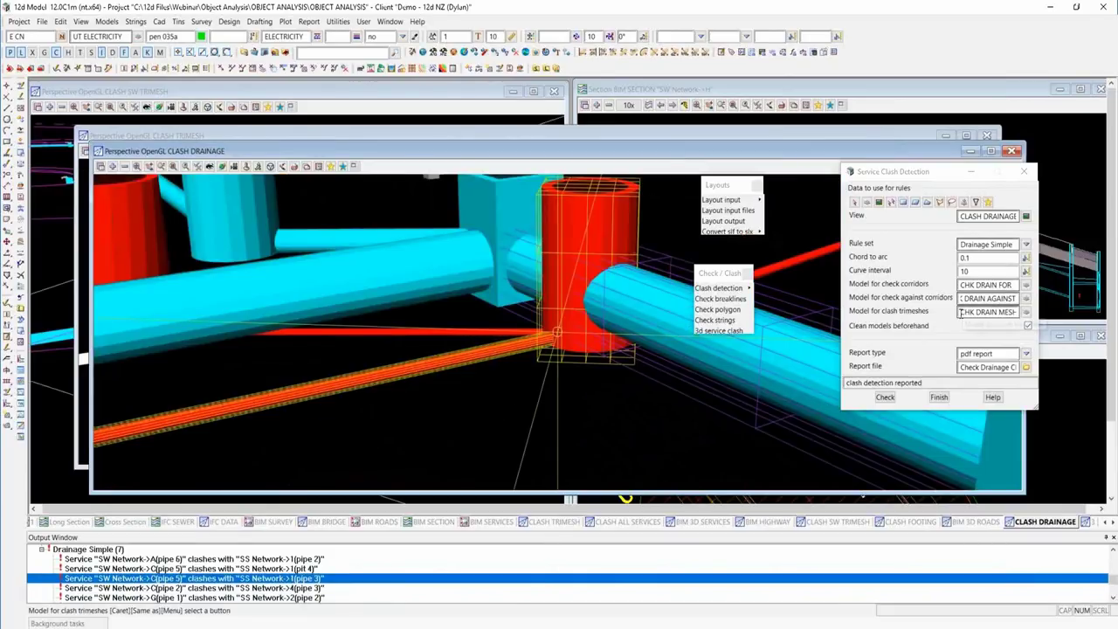
pyautogui.moveTo(961, 313); pyautogui.dragTo(1027, 312)
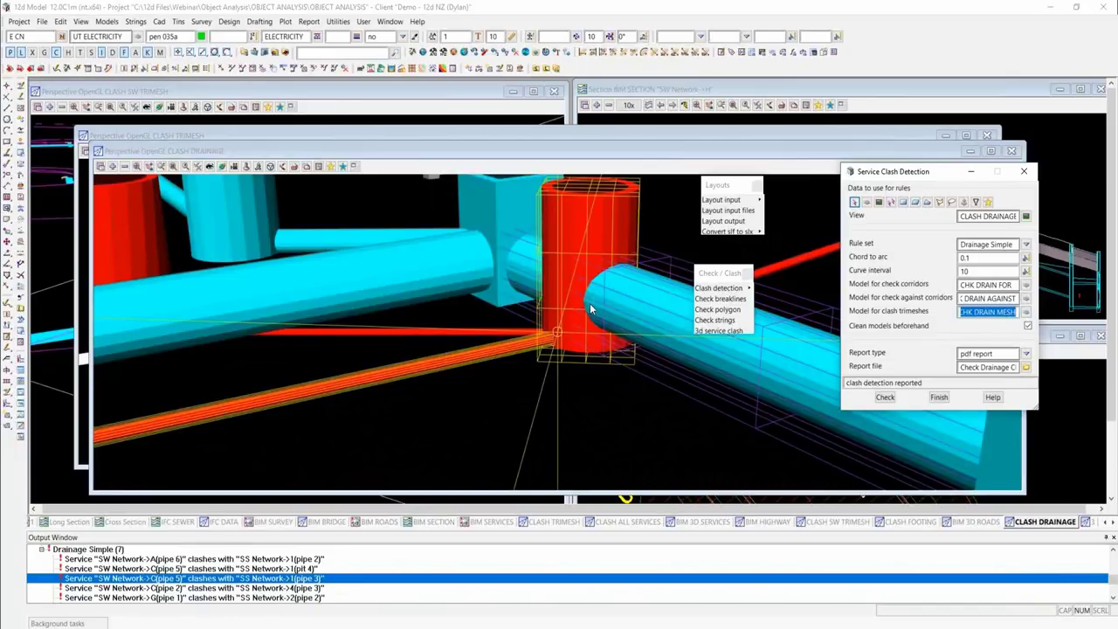